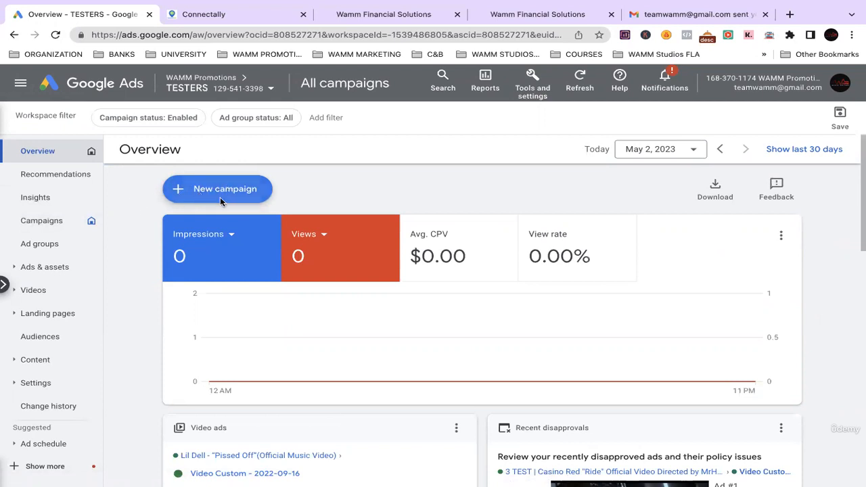
Start creating a new campaign from the account's Campaigns page
click(61, 219)
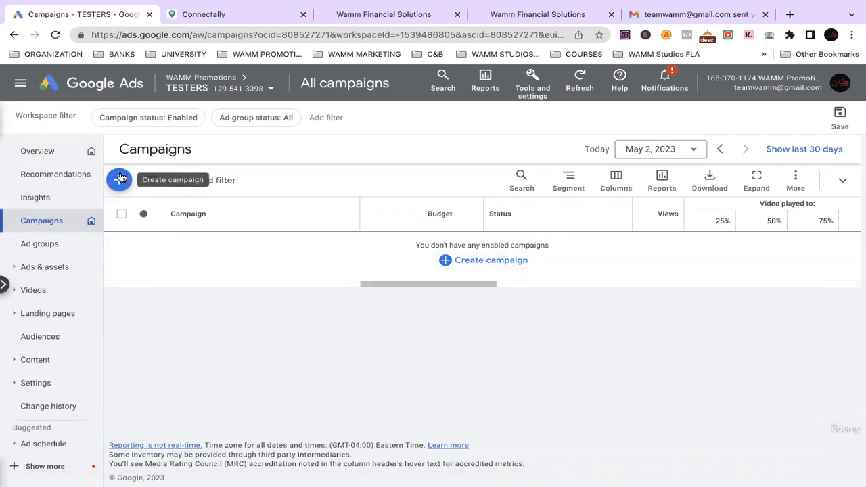
click(462, 262)
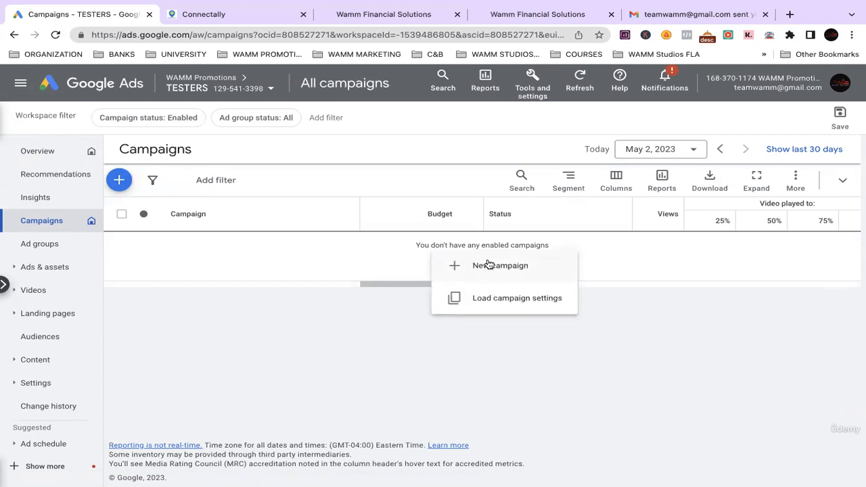
click(486, 265)
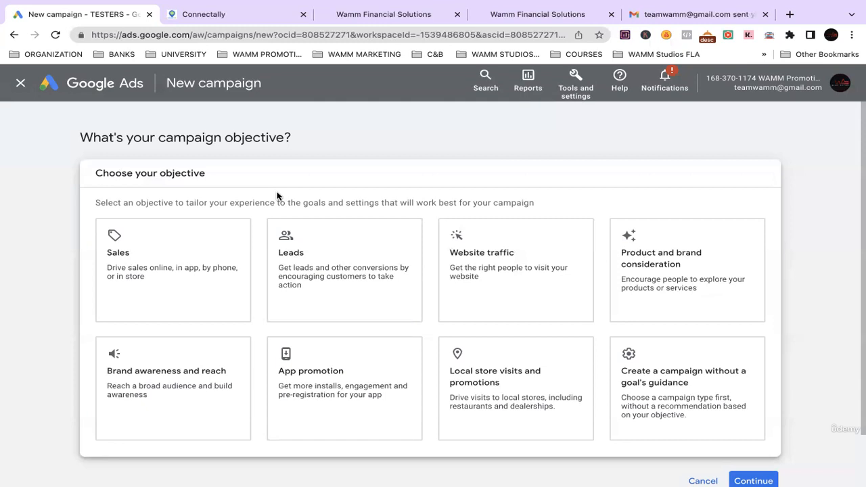
Choose Leads as the campaign objective and accept the Submit lead forms conversion goal
scroll(277, 196, down, 1)
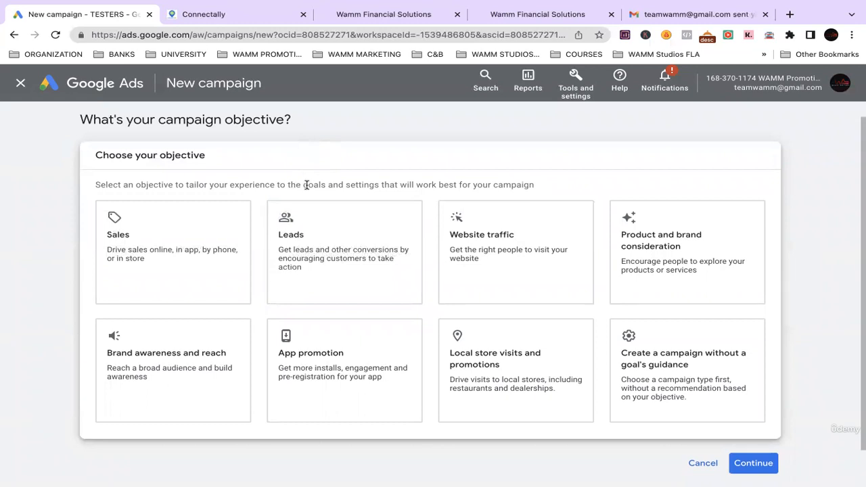
click(285, 218)
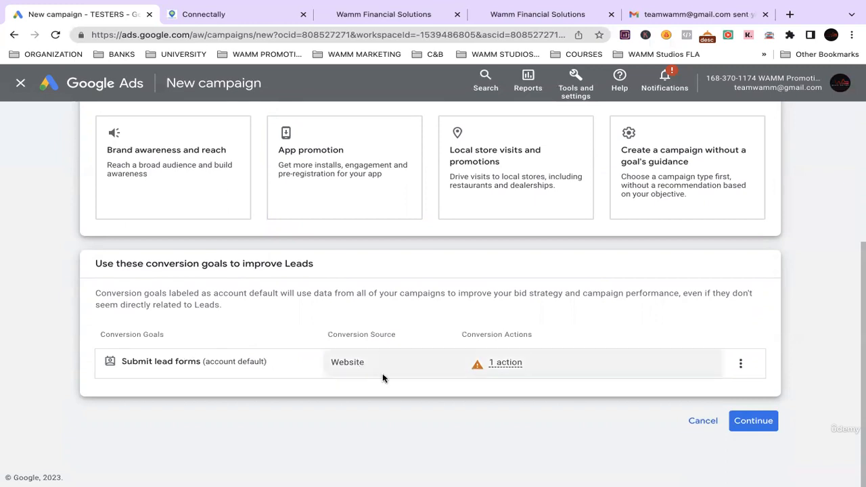
mouse_move(475, 366)
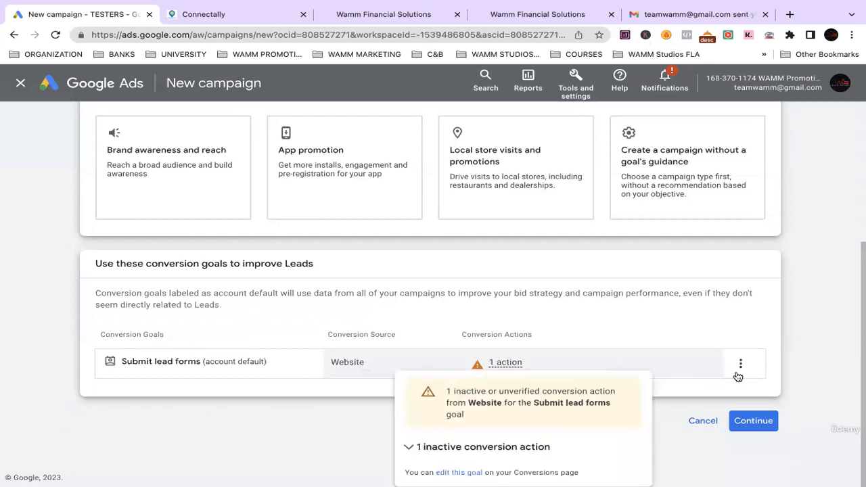
click(749, 425)
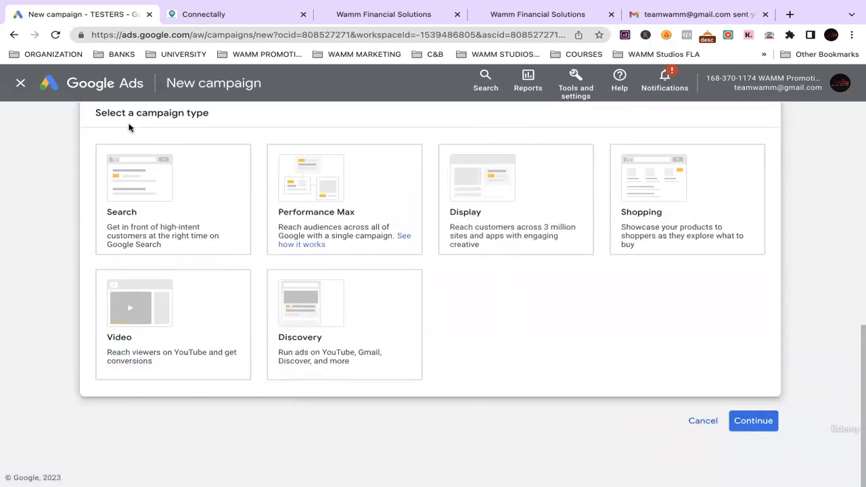
Select the Search campaign type and enable lead form submissions and website visits as ways to reach the goal
click(108, 197)
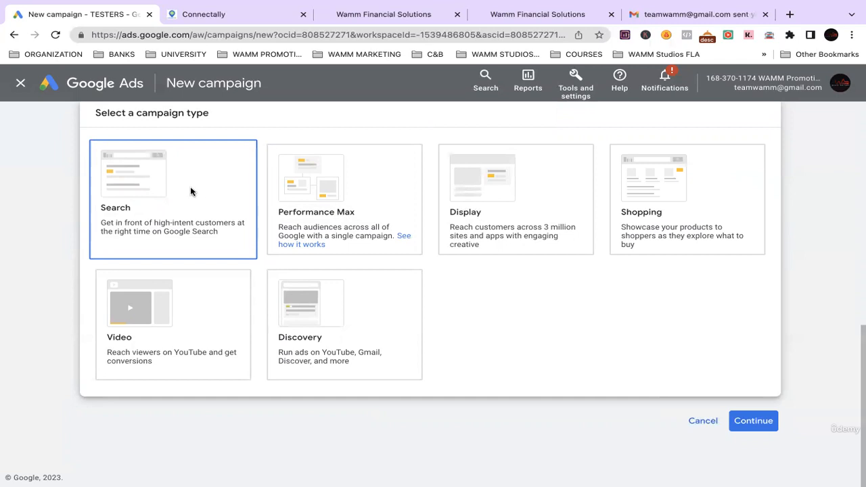
click(186, 199)
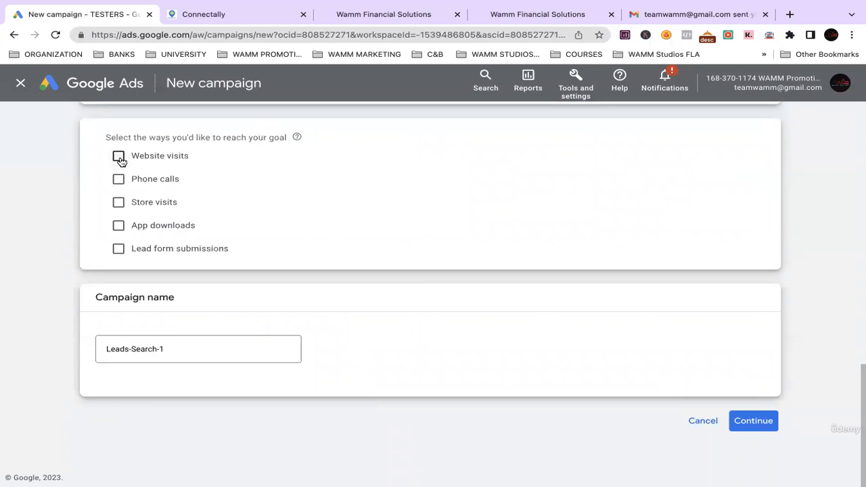
click(119, 249)
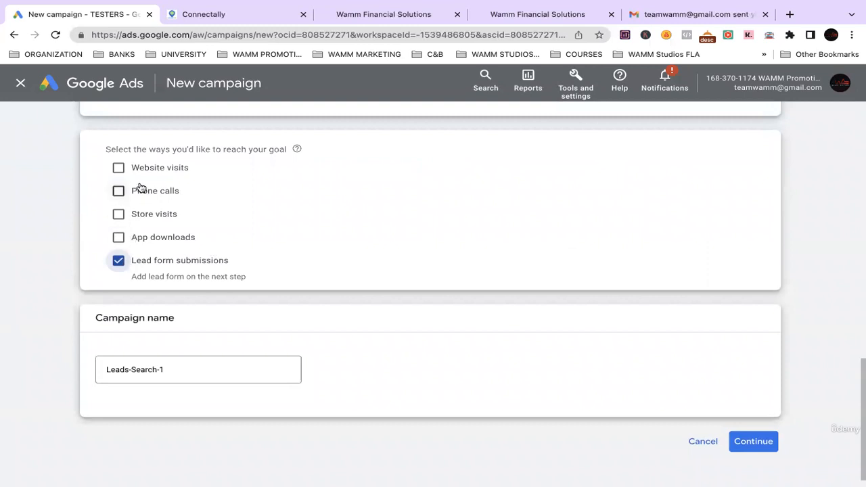
click(120, 167)
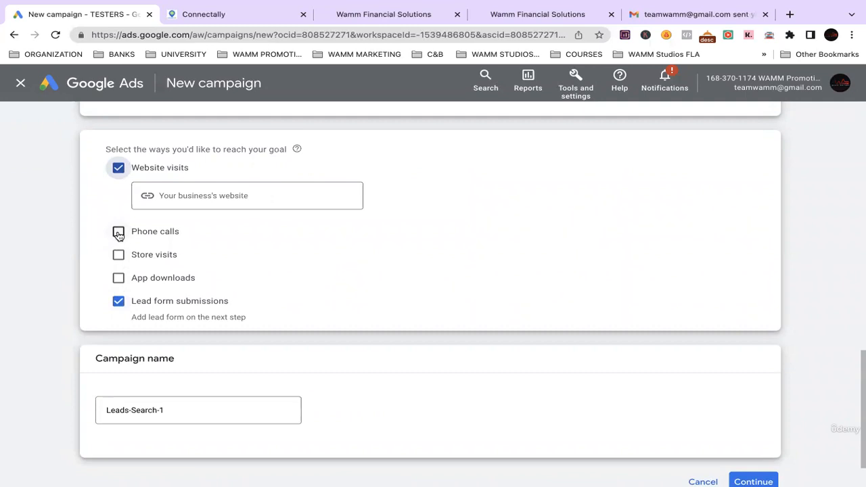
click(206, 195)
click(414, 21)
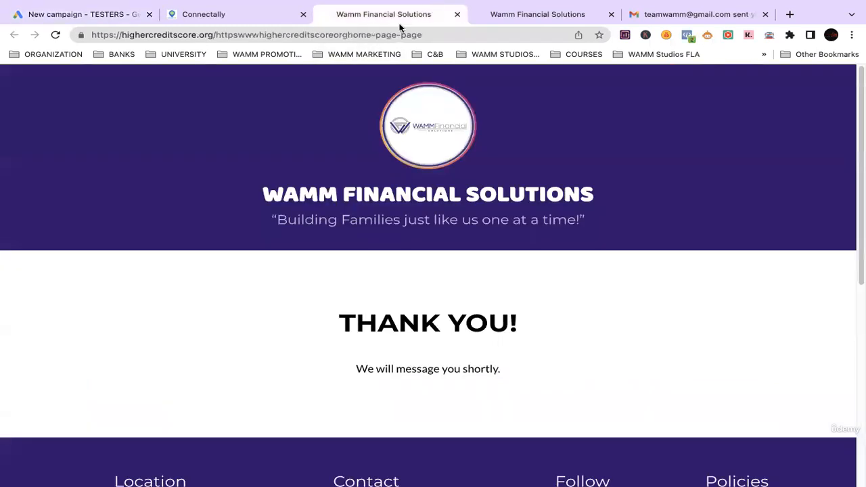
click(528, 19)
triple_click(201, 36)
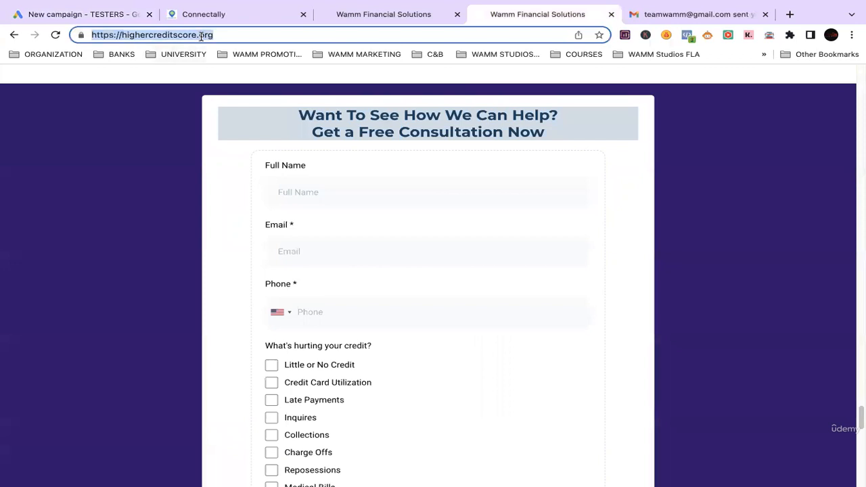
key(super+c)
click(101, 42)
key(super+v)
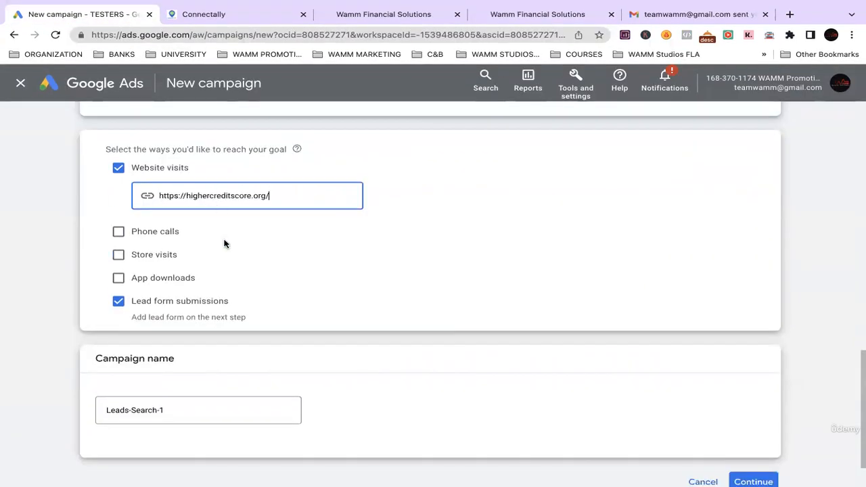
Name the campaign TEST and continue to the bidding settings
scroll(267, 304, down, 2)
click(174, 348)
key(super+a)
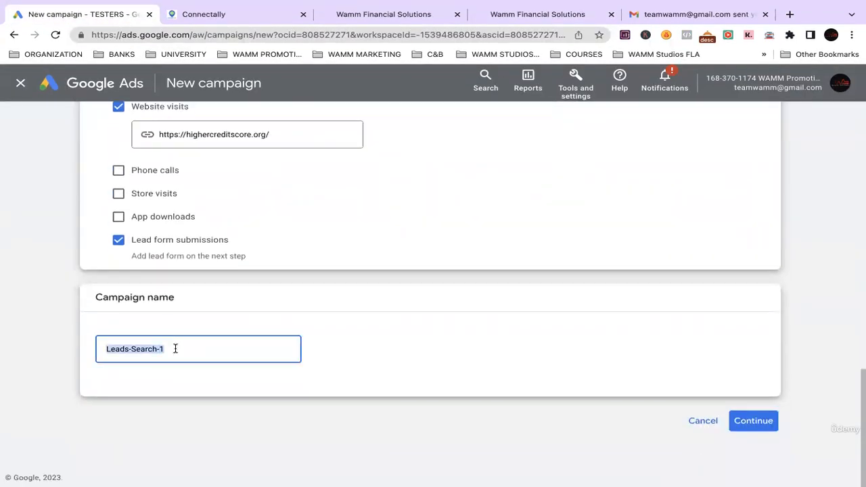
text(TEST)
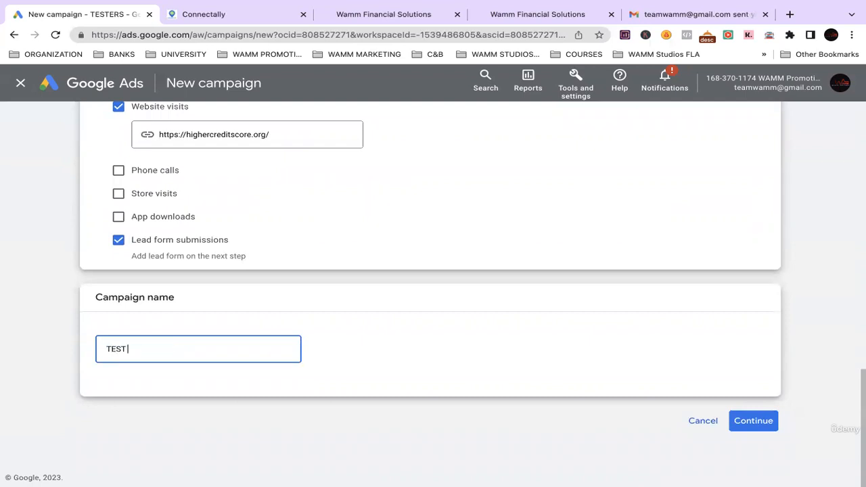
click(770, 420)
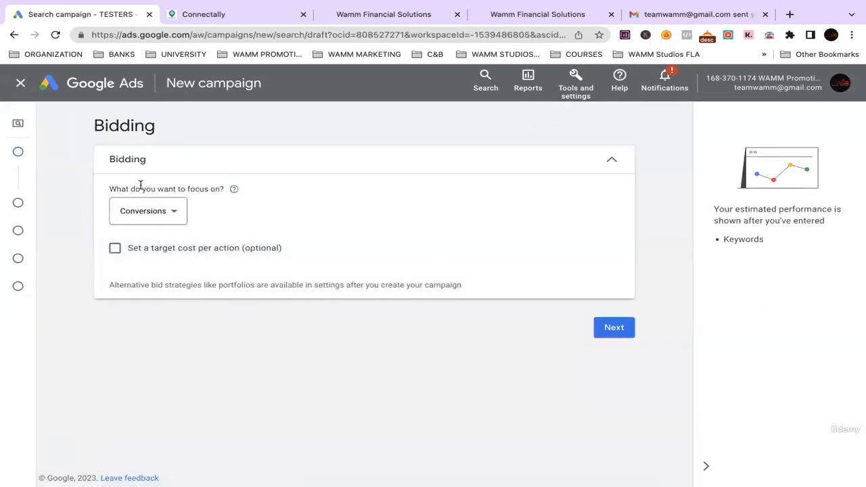
Review the bidding focus options, keep Conversions without a target cost per action, and proceed to the campaign settings
click(169, 214)
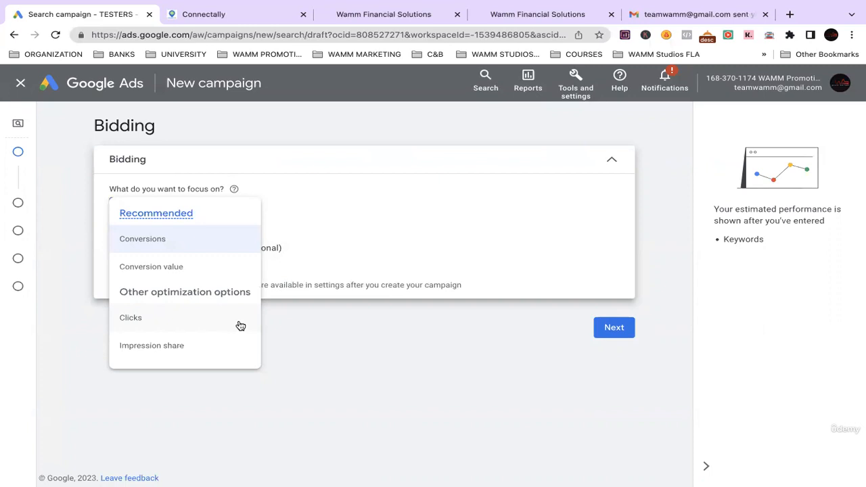
click(314, 216)
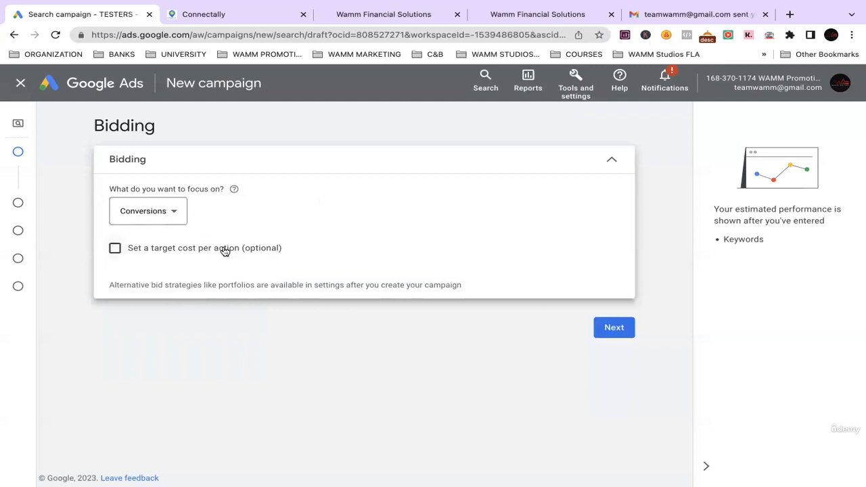
click(620, 331)
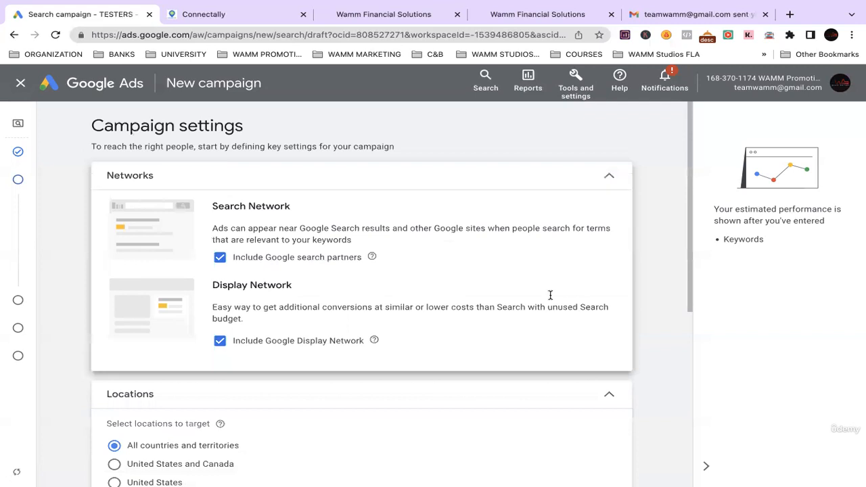
Dismiss the account alert and exclude both Google search partners and the Google Display Network from the campaign's networks
scroll(315, 250, down, 1)
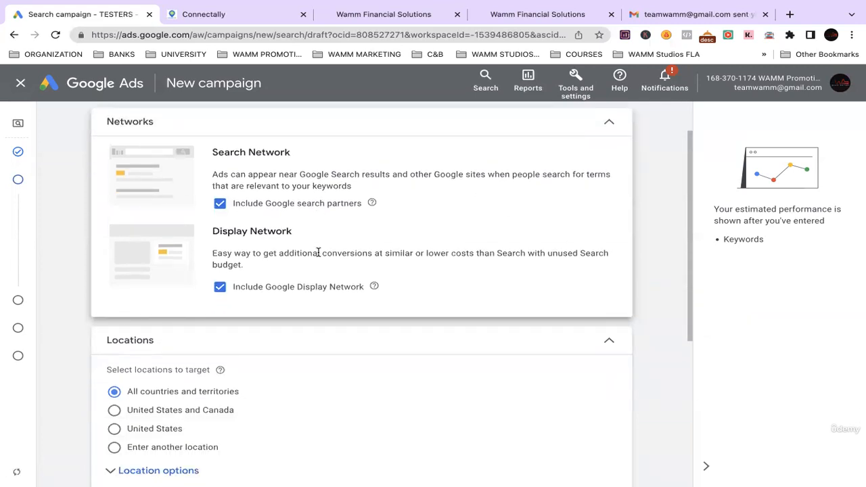
scroll(319, 253, up, 1)
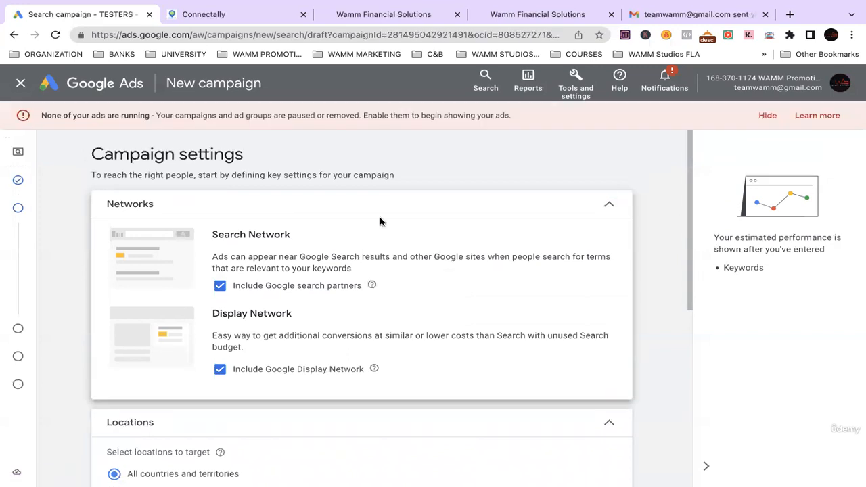
click(766, 115)
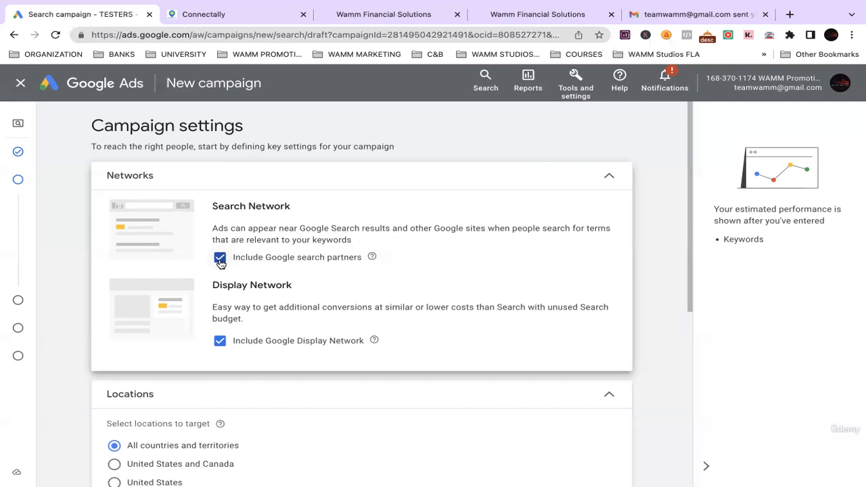
click(220, 260)
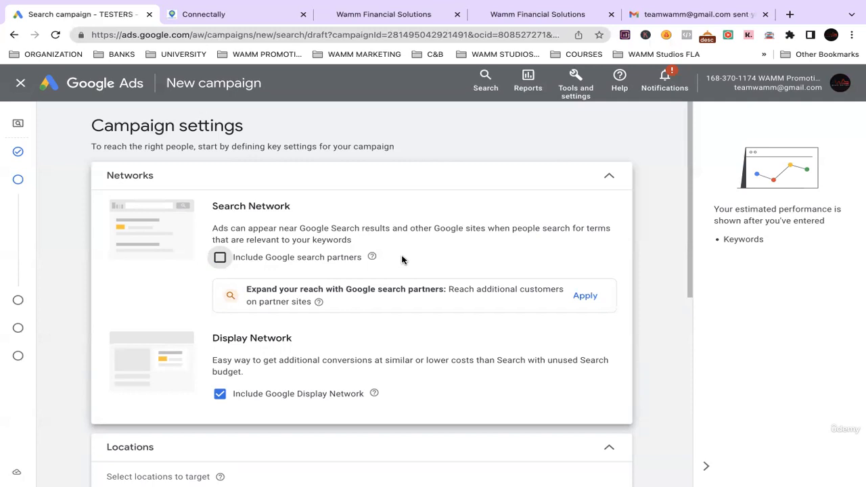
scroll(385, 271, down, 2)
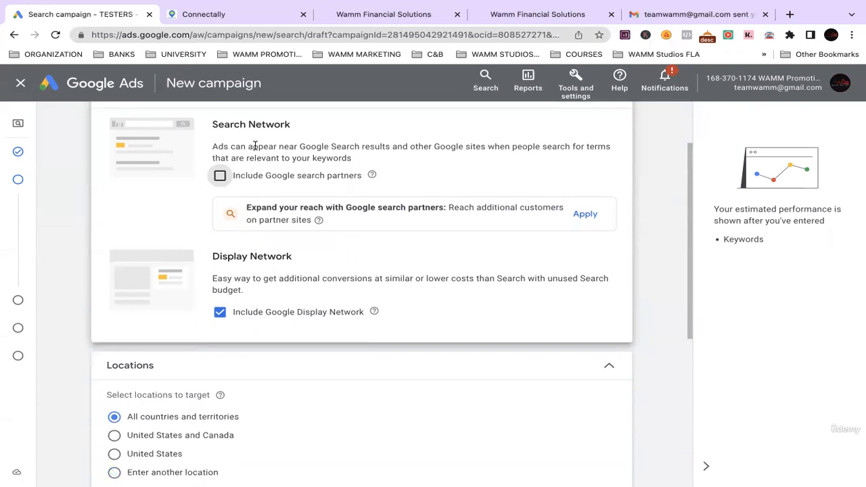
click(220, 313)
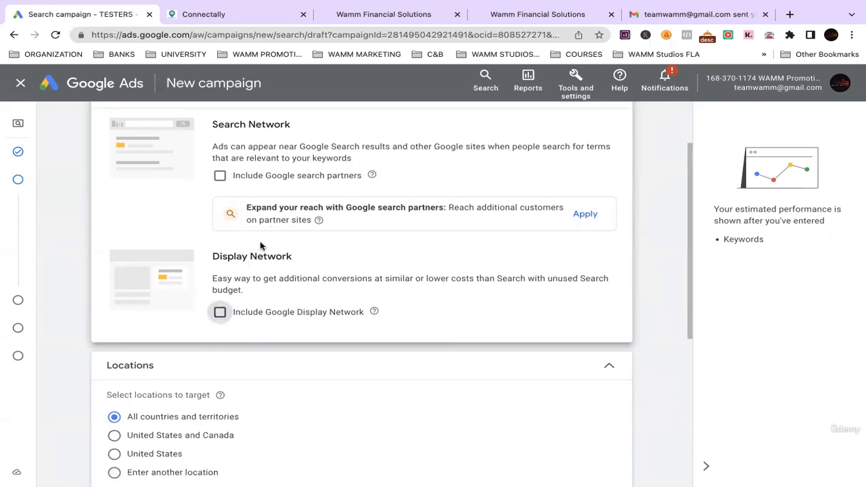
Set the campaign's target location to United States
scroll(253, 273, down, 1)
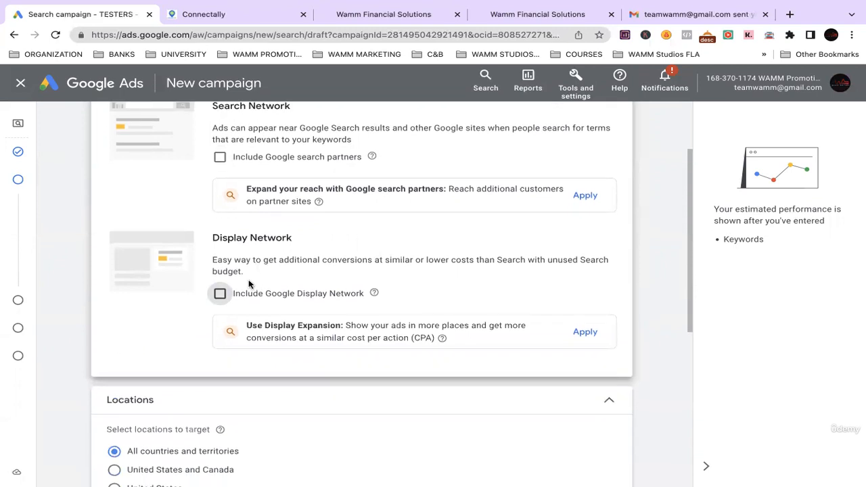
scroll(247, 291, down, 2)
scroll(228, 294, down, 4)
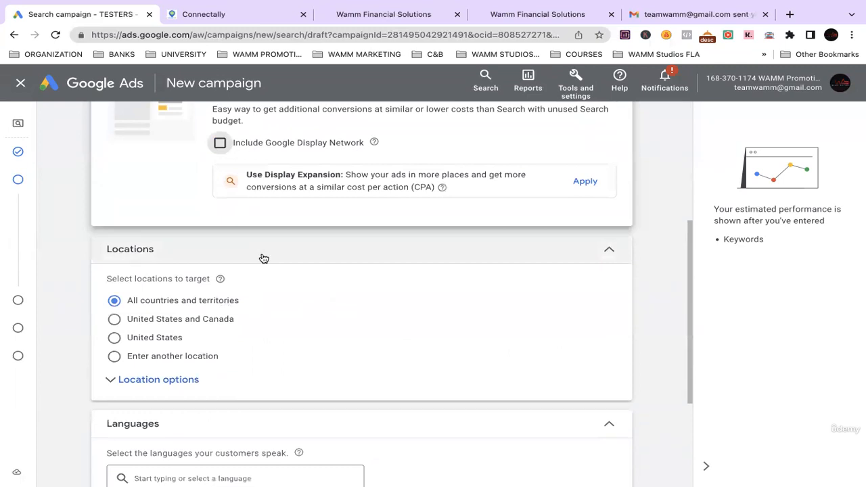
scroll(264, 259, up, 1)
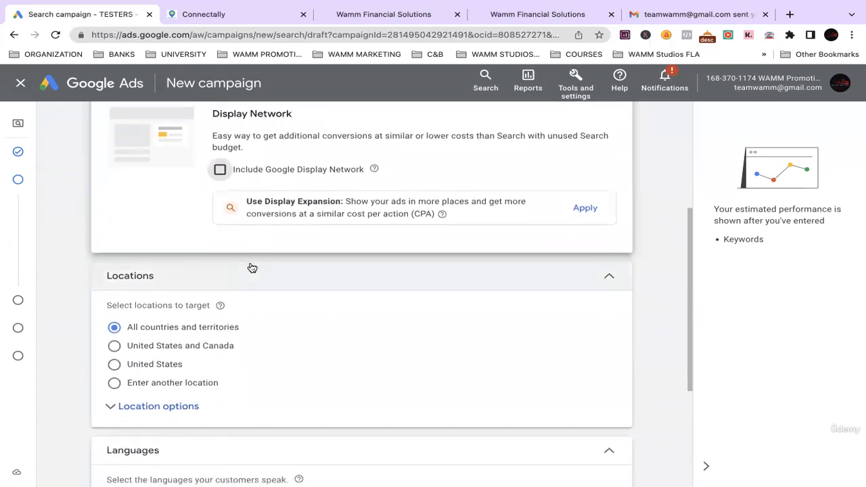
scroll(251, 269, down, 1)
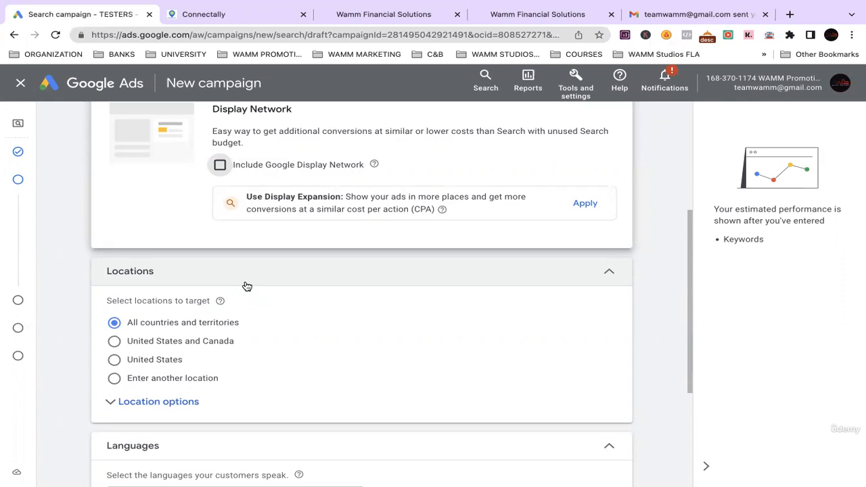
scroll(247, 286, down, 2)
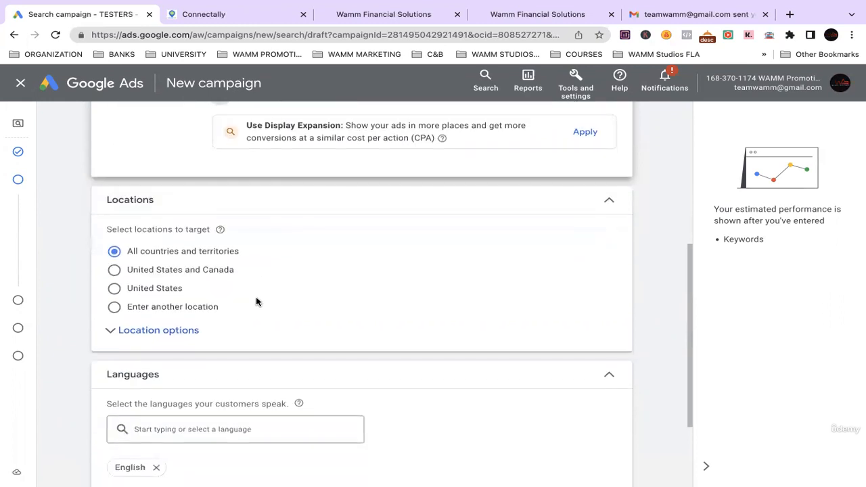
scroll(256, 302, down, 1)
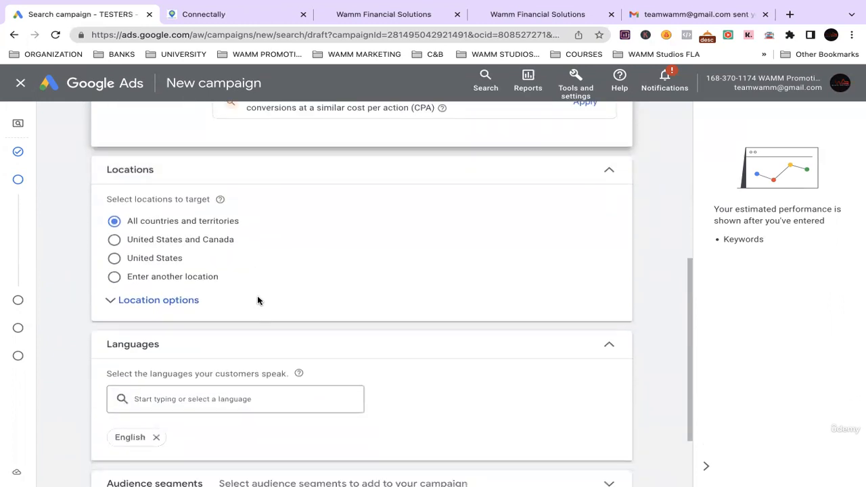
scroll(275, 289, up, 1)
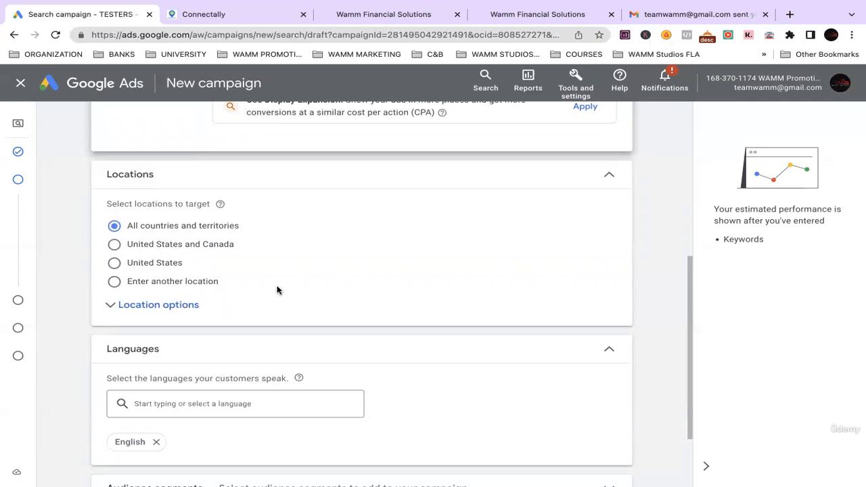
click(114, 263)
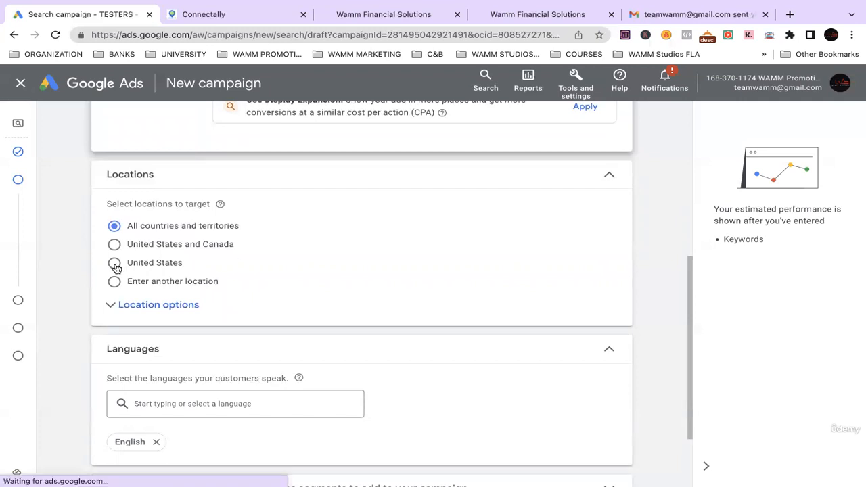
scroll(381, 239, down, 1)
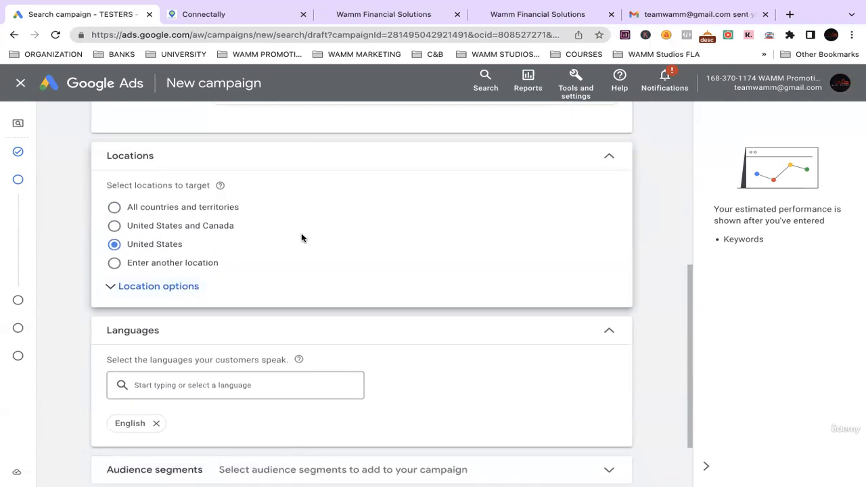
Switch the campaign to a custom location and use the advanced search to target the city of Atlanta, Georgia
scroll(282, 241, down, 1)
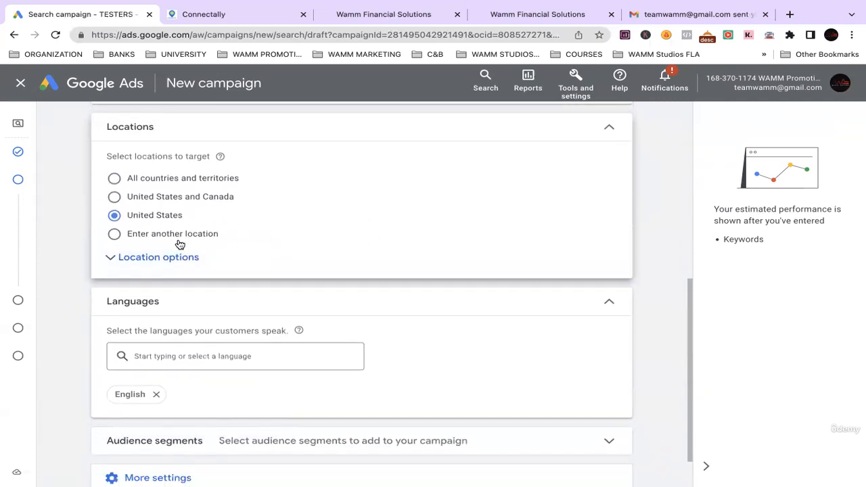
click(114, 234)
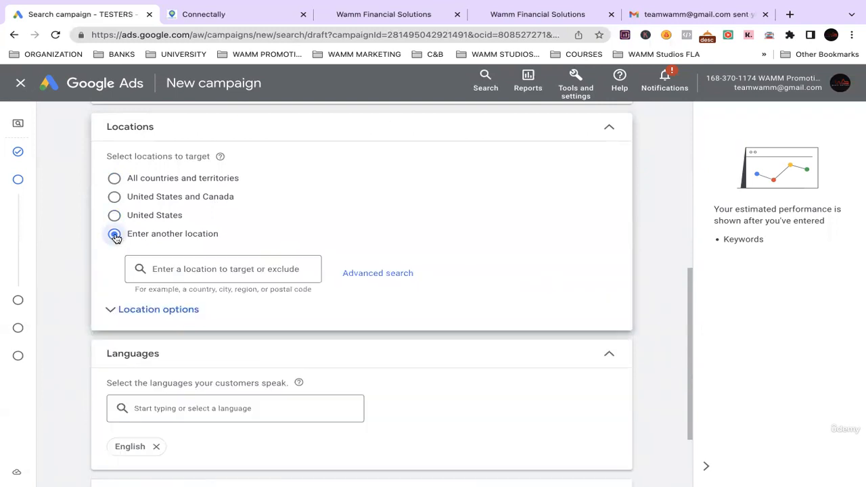
click(205, 268)
click(376, 273)
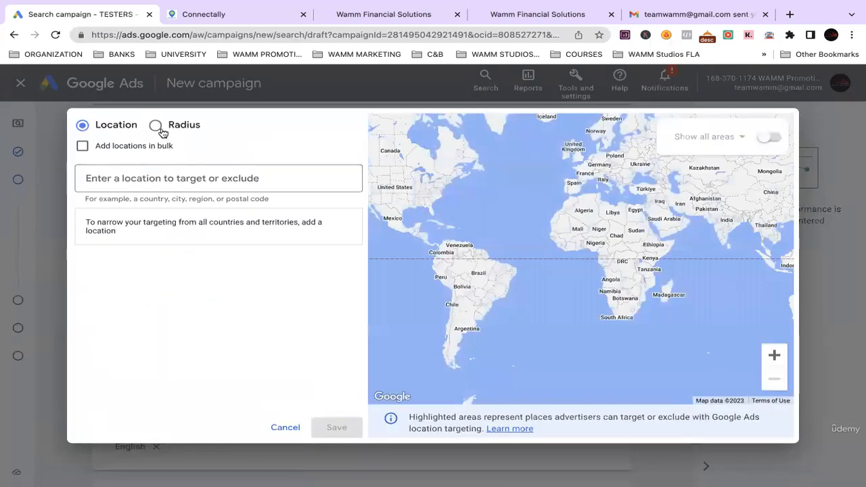
click(149, 181)
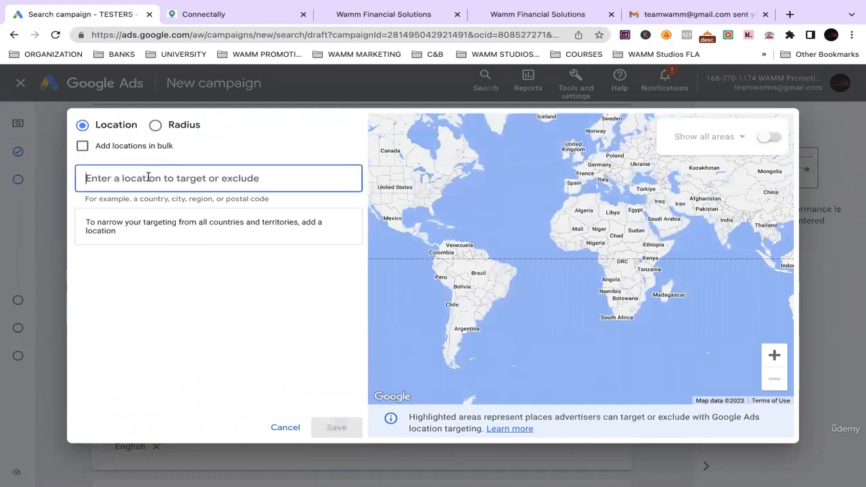
text(atlanta)
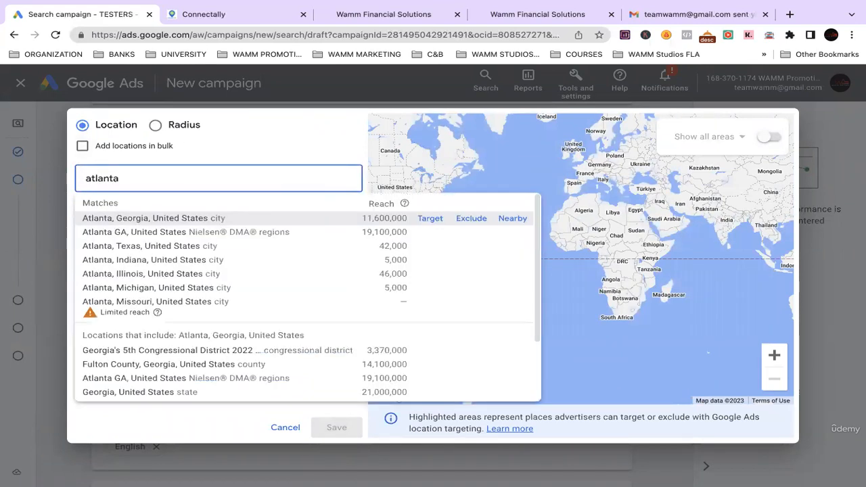
click(427, 219)
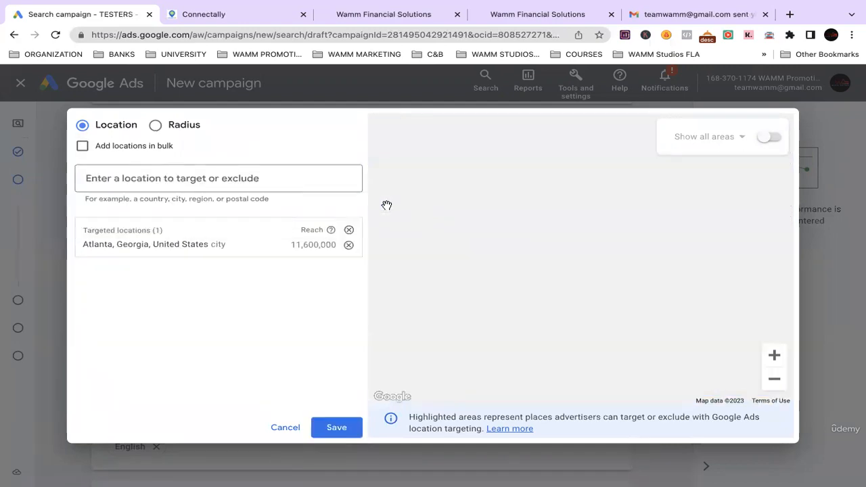
Change the advanced location search to radius targeting and set the radius to 90 miles
click(155, 125)
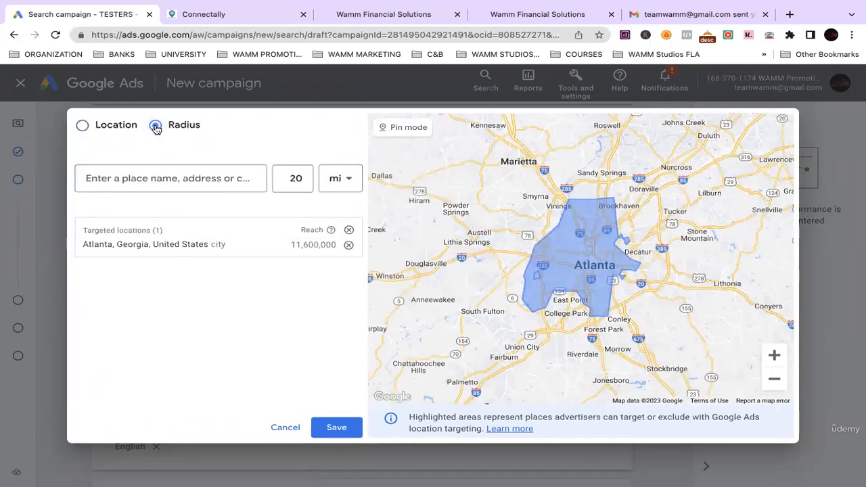
click(343, 182)
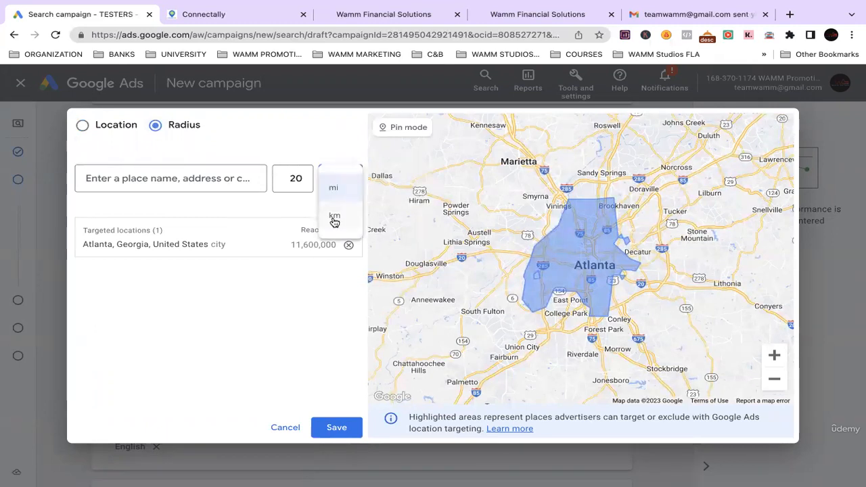
click(296, 178)
text(90)
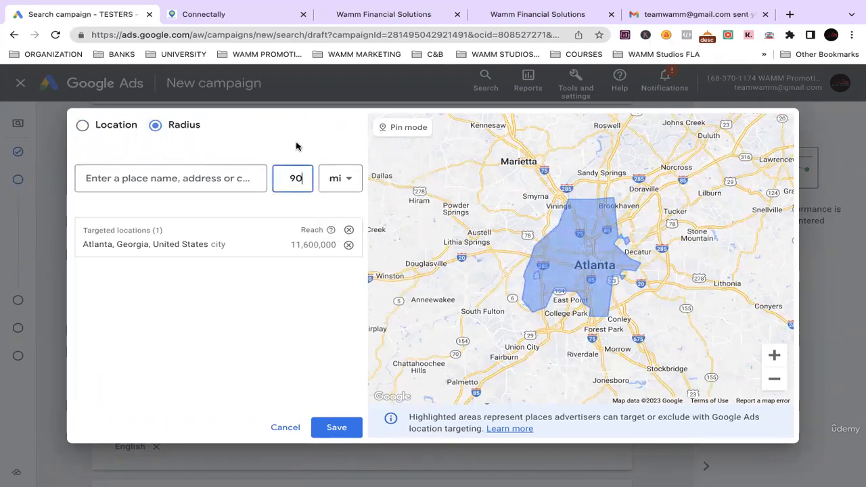
click(303, 214)
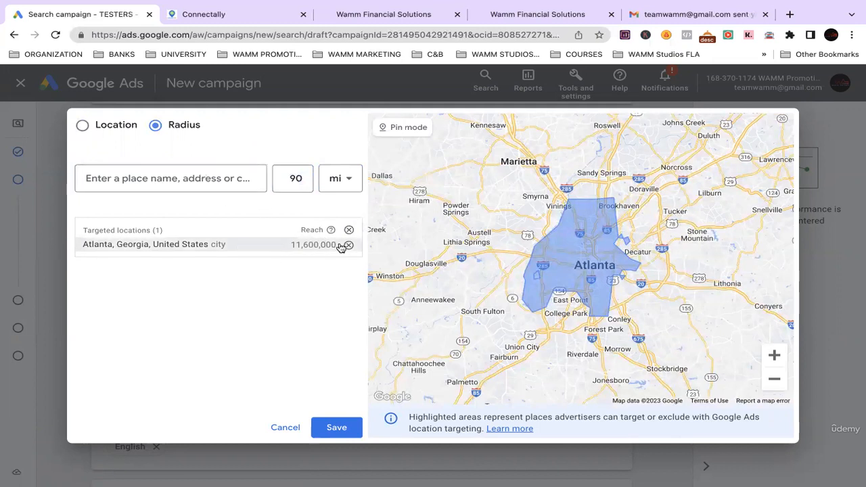
Replace the Atlanta city target with the 90-mile radius around Atlanta, GA
click(215, 246)
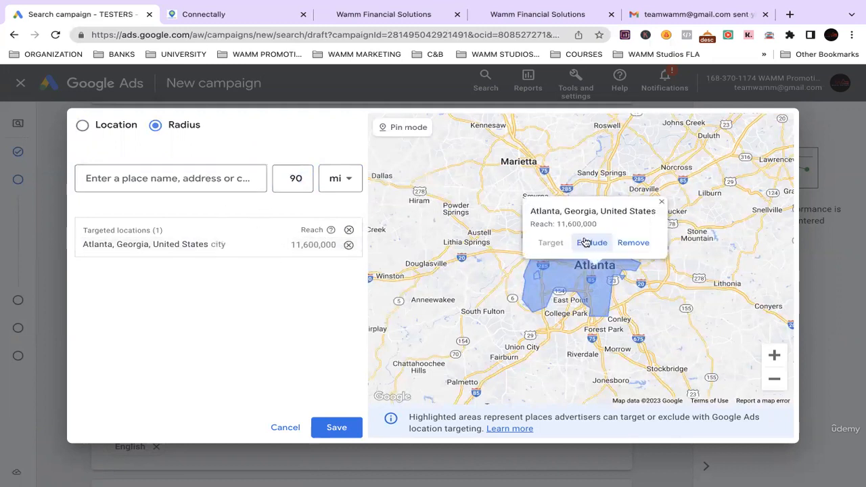
click(634, 242)
click(186, 180)
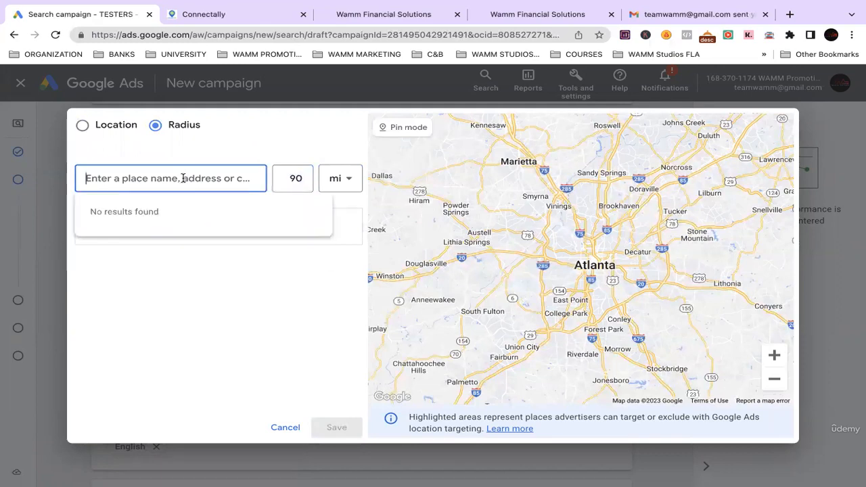
text(atlanta)
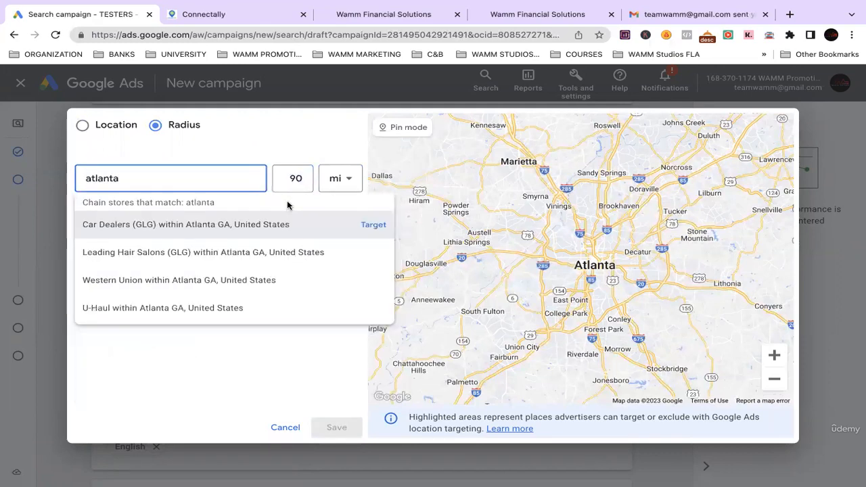
double_click(198, 177)
text(atl)
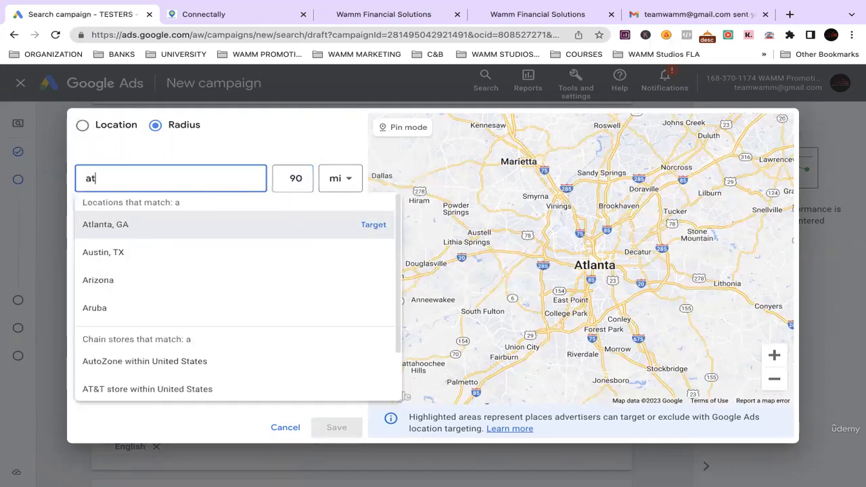
click(382, 229)
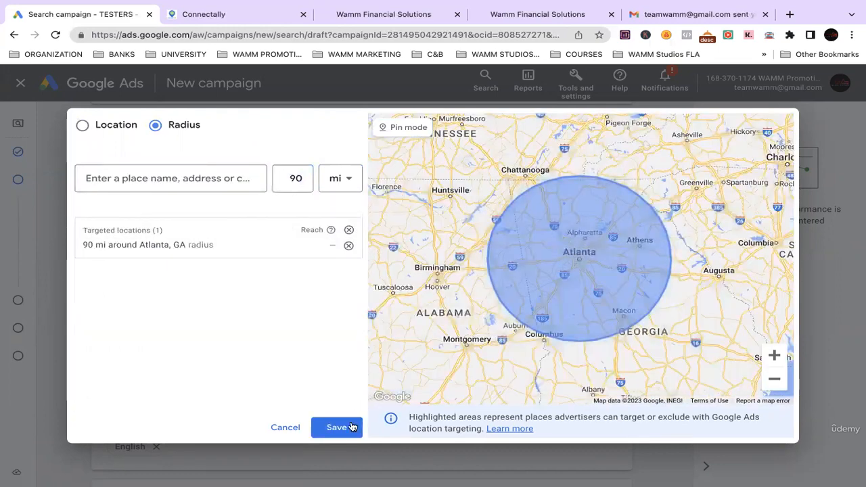
Discard the advanced location search and set the campaign's target location back to United States
scroll(406, 379, down, 2)
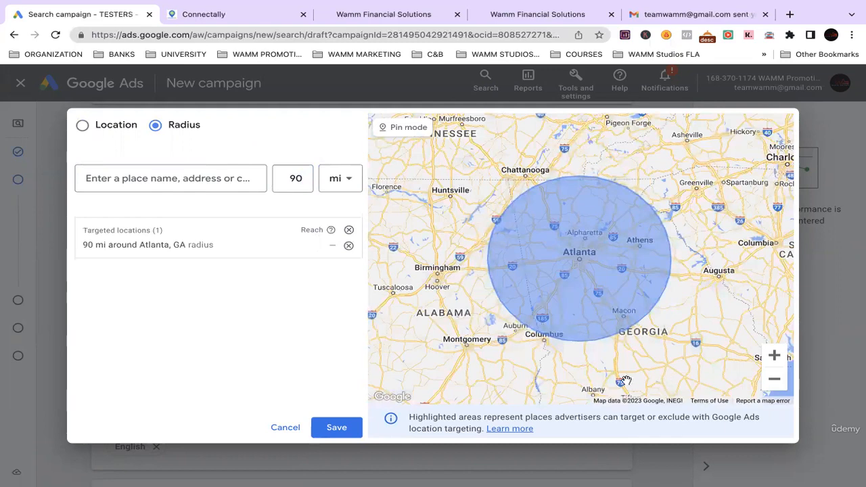
click(285, 428)
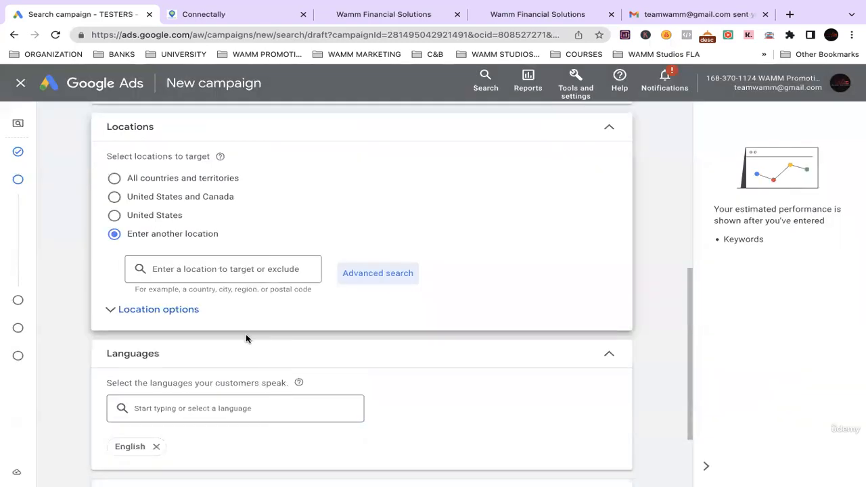
scroll(245, 334, down, 1)
click(113, 206)
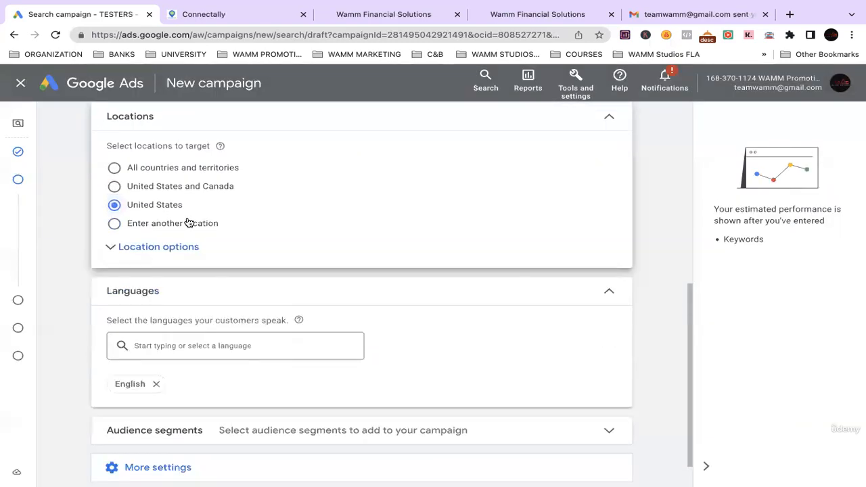
Expand the location options and review the presence targeting choices and the campaign's language setting
scroll(190, 224, up, 3)
click(190, 352)
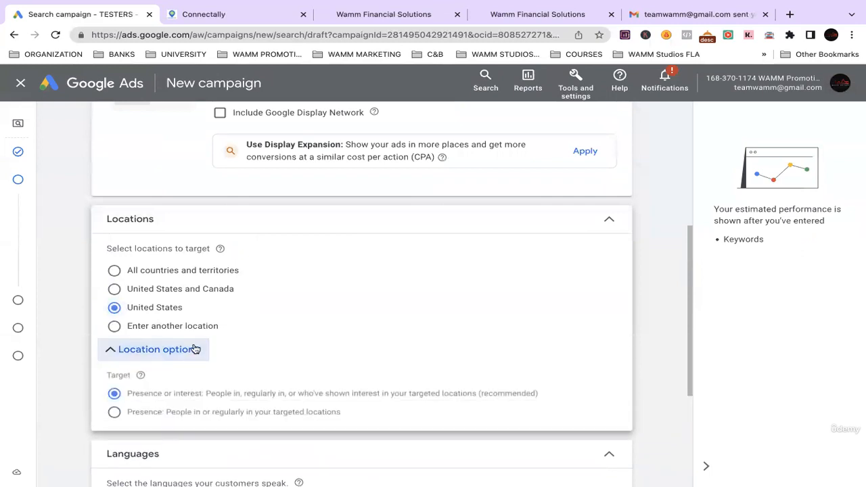
scroll(194, 350, down, 1)
scroll(183, 328, down, 3)
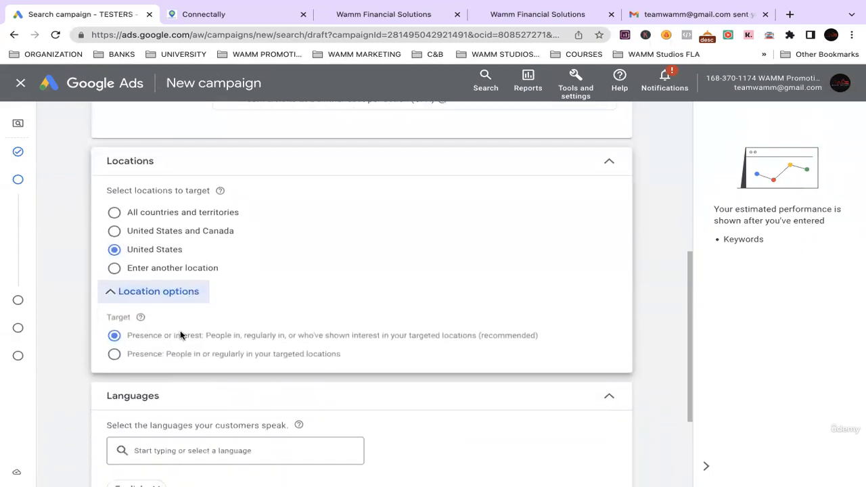
scroll(306, 309, up, 2)
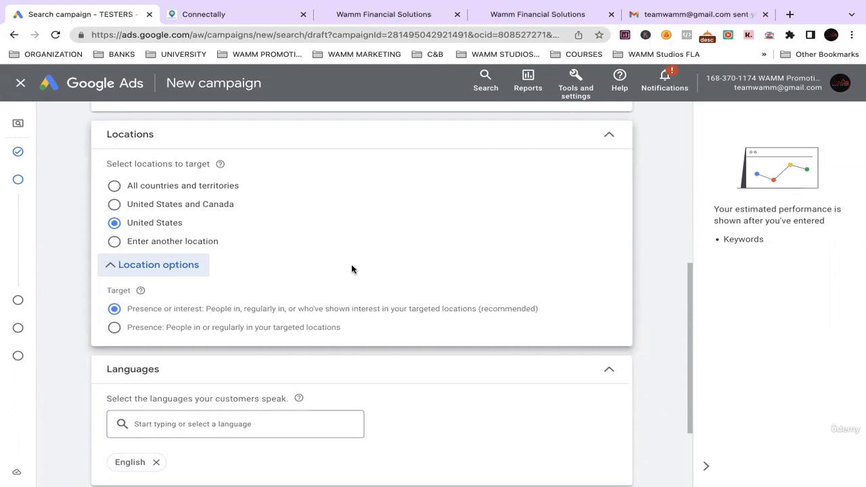
scroll(325, 251, down, 3)
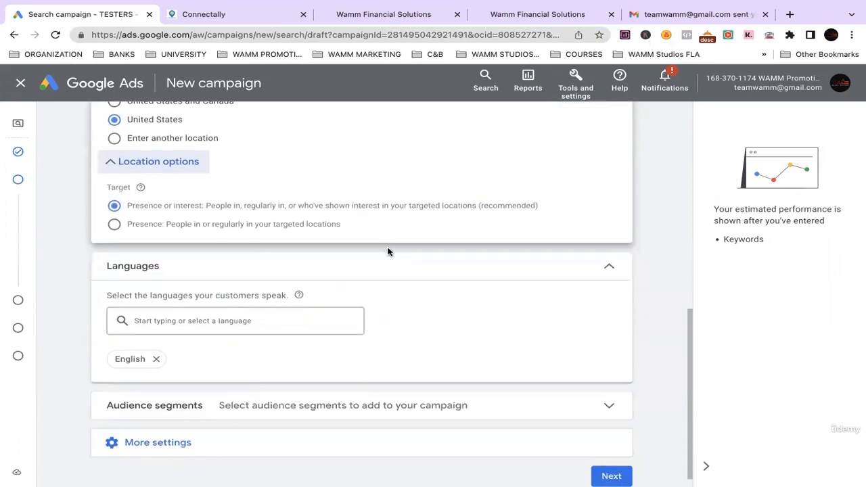
scroll(389, 257, down, 1)
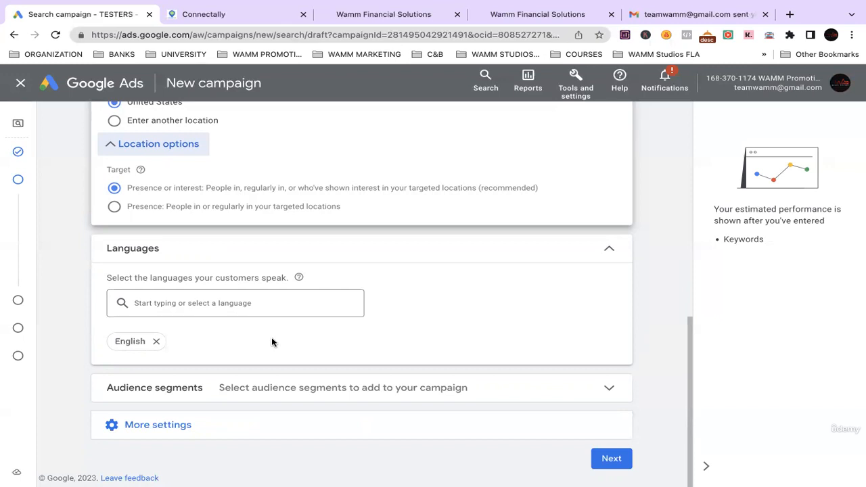
Collapse the Languages, Locations and Networks sections of the campaign settings
click(609, 257)
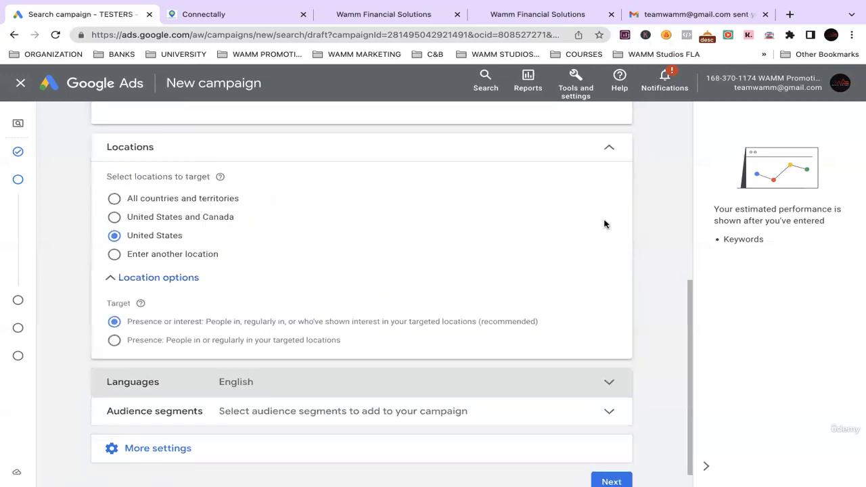
click(610, 187)
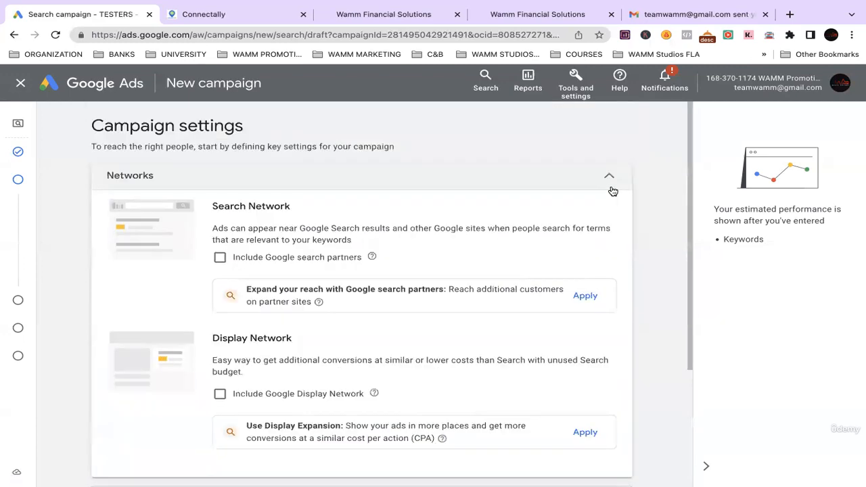
click(611, 188)
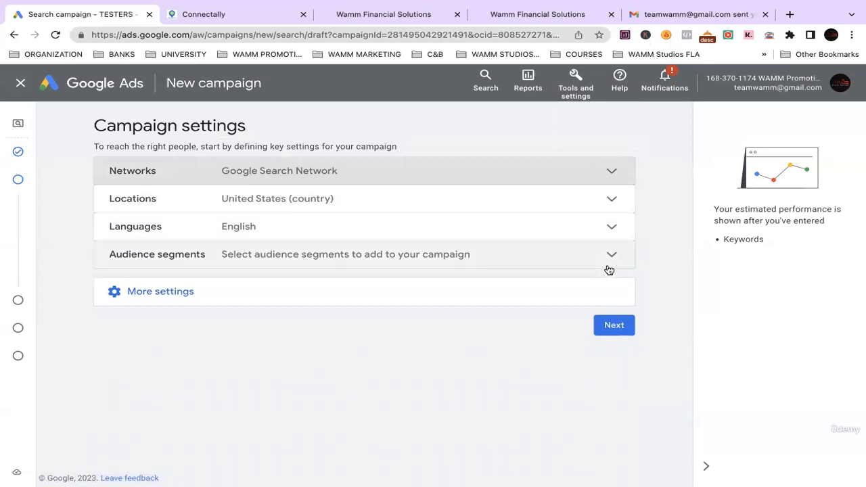
Expand the audience segments section and search the segments for "credit"
click(608, 267)
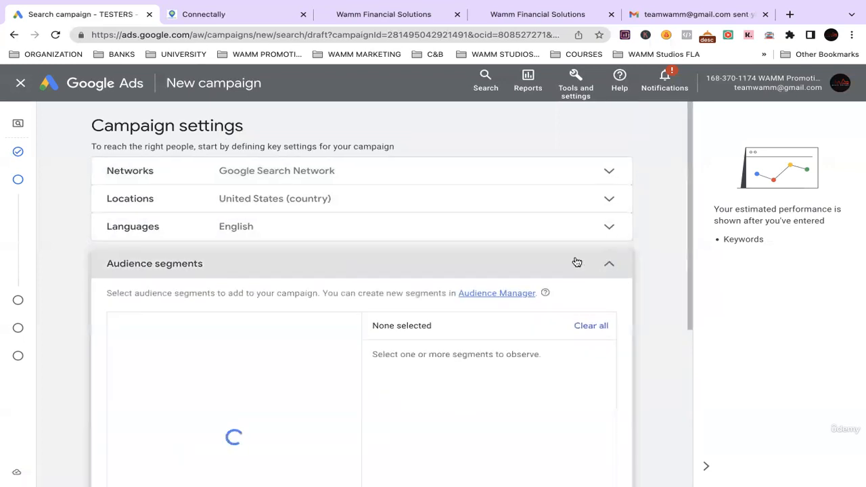
scroll(422, 280, up, 3)
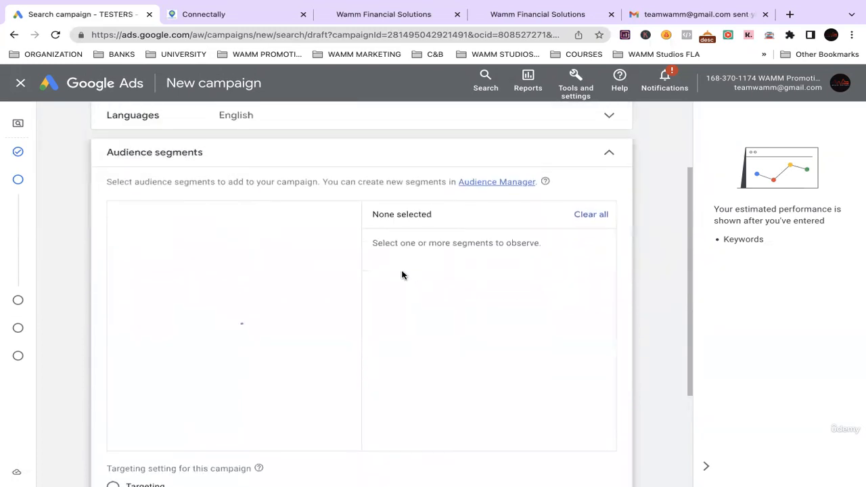
scroll(298, 268, down, 1)
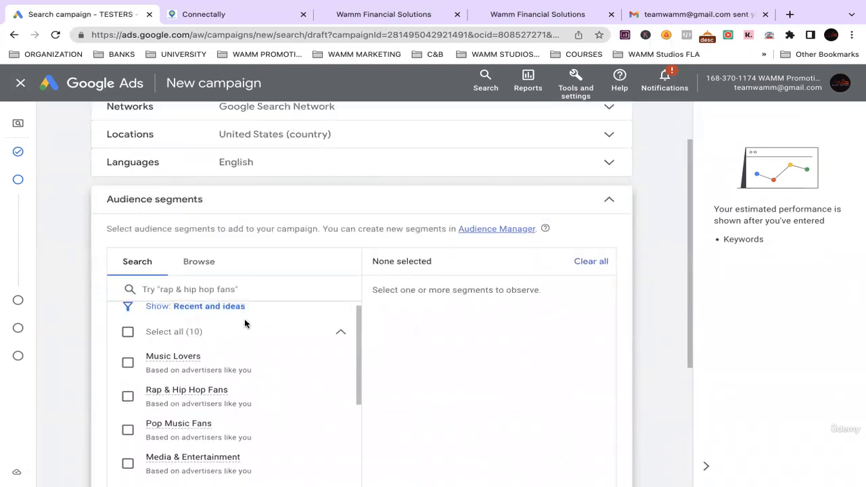
scroll(242, 318, up, 1)
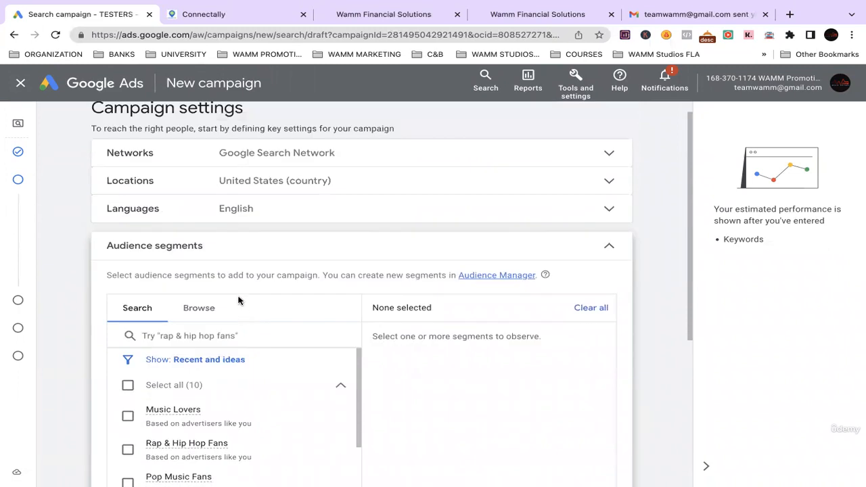
click(196, 335)
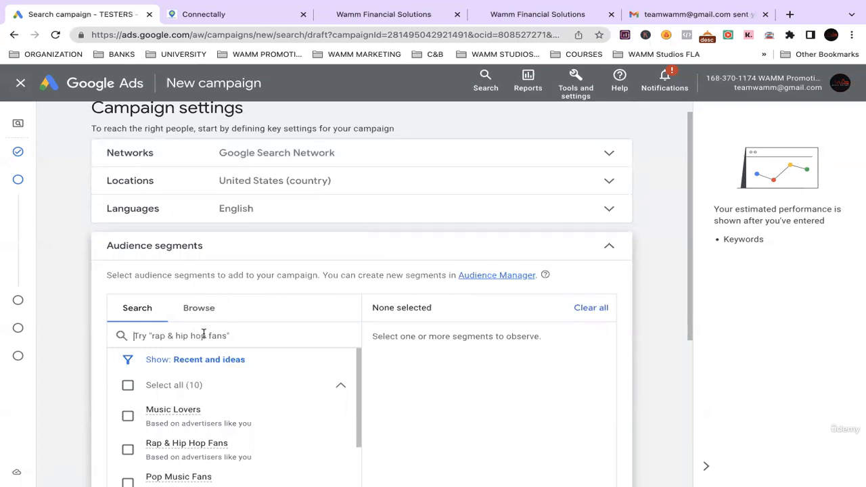
text(credit)
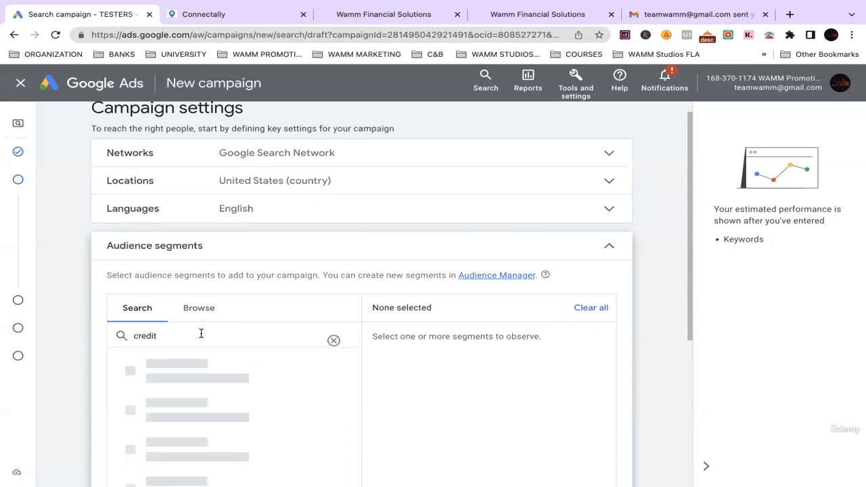
Add the in-market segments Credit & Lending, Personal Loans, Credit Cards and Business Loans to the campaign's audience
scroll(137, 280, down, 3)
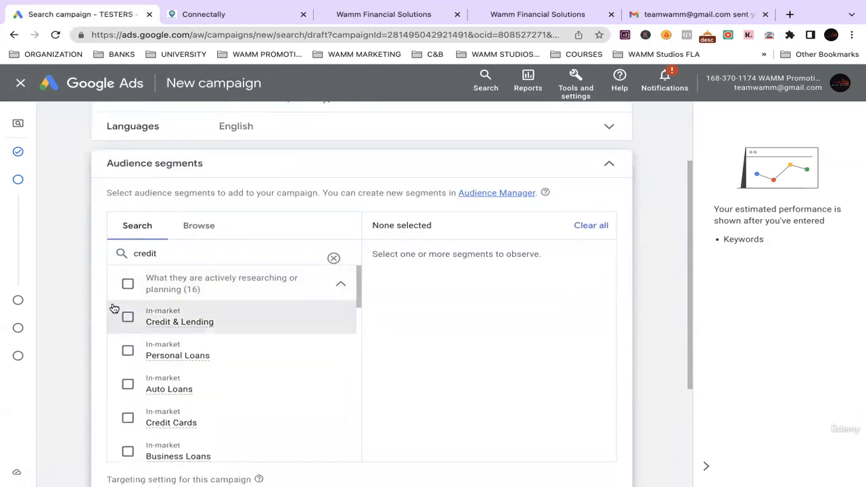
click(126, 319)
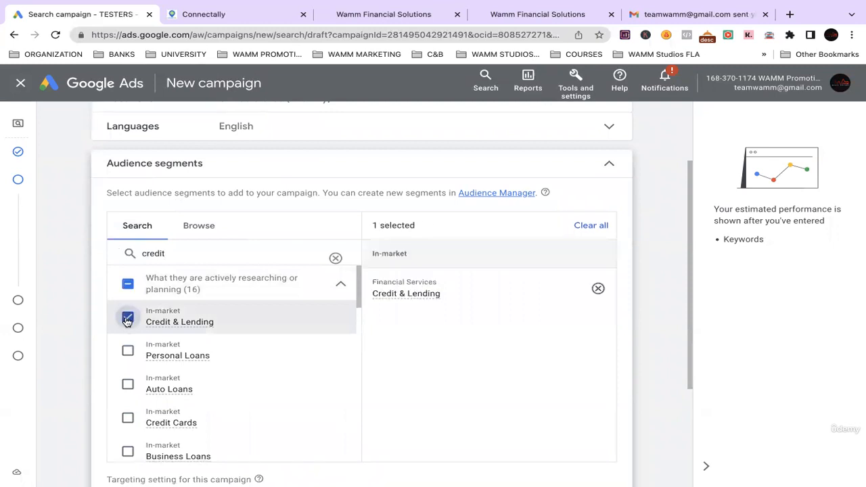
click(127, 351)
scroll(129, 390, down, 1)
scroll(129, 391, down, 1)
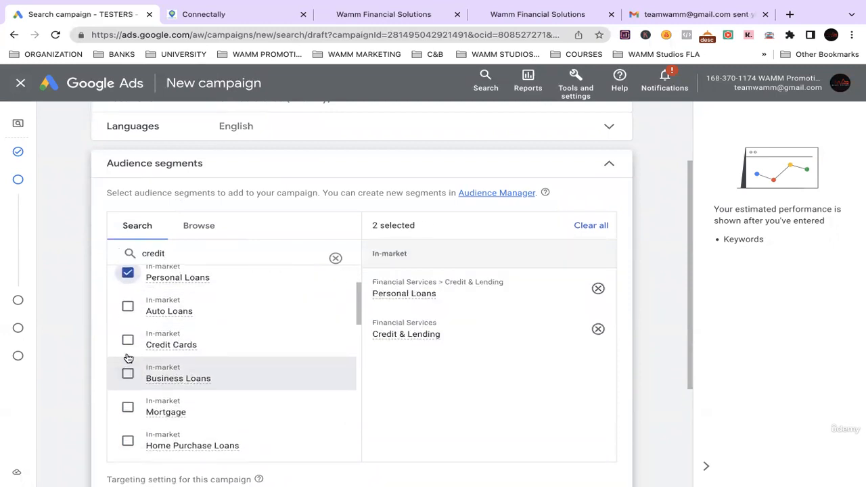
click(128, 335)
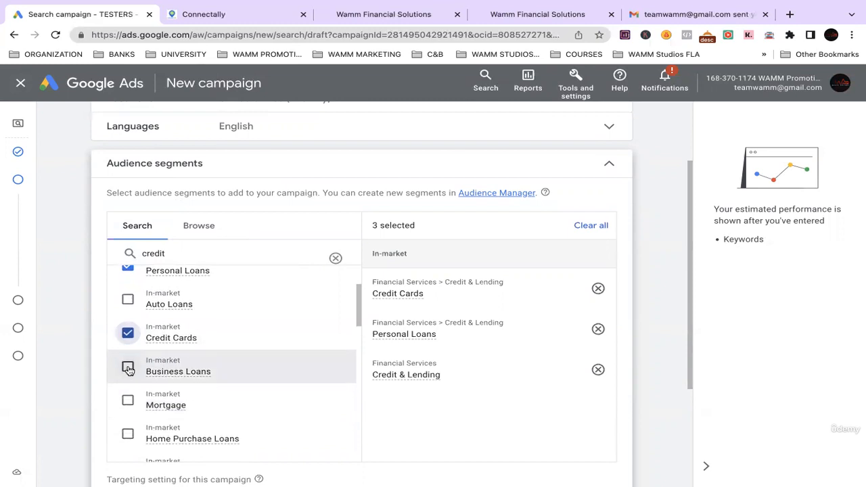
click(128, 367)
Add the in-market segments Auto Loans, Mortgage, Home Purchase Loans and Home Equity Loans to the campaign's audience
scroll(153, 328, down, 1)
scroll(153, 328, down, 2)
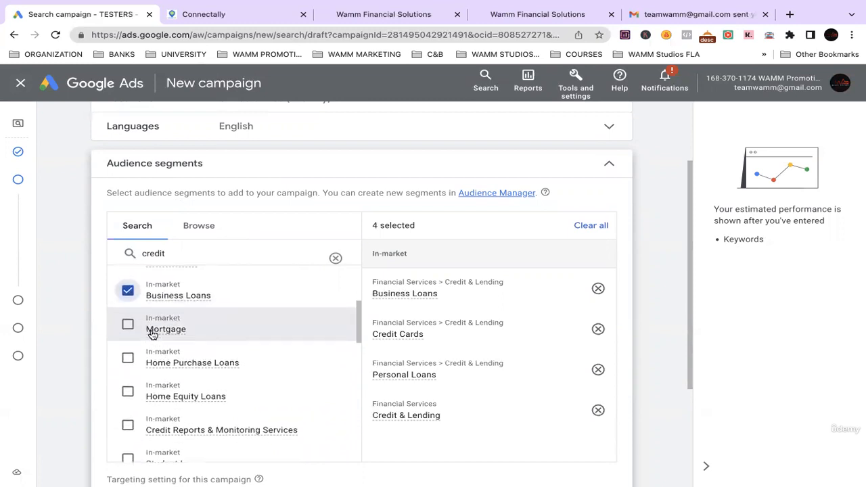
scroll(132, 305, up, 2)
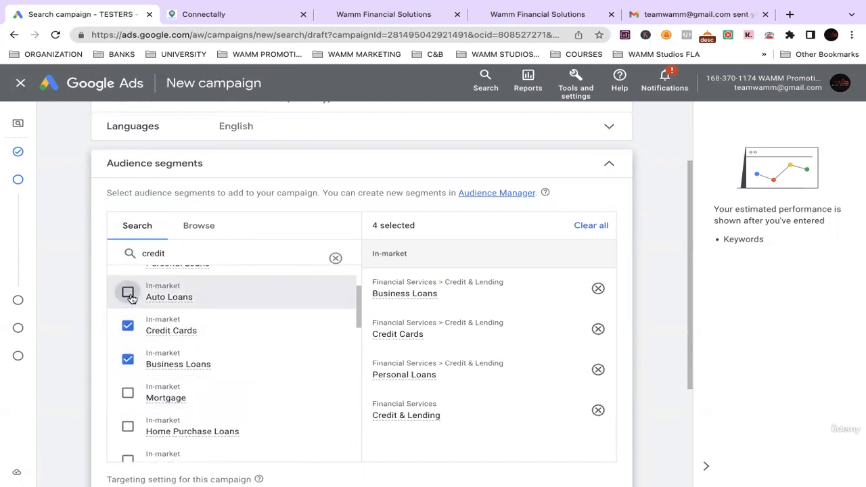
click(130, 296)
scroll(170, 311, down, 2)
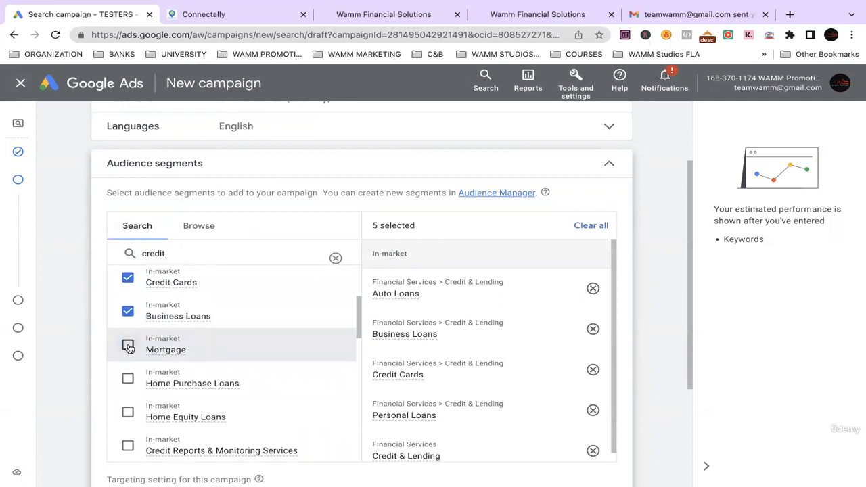
click(128, 344)
scroll(129, 318, down, 2)
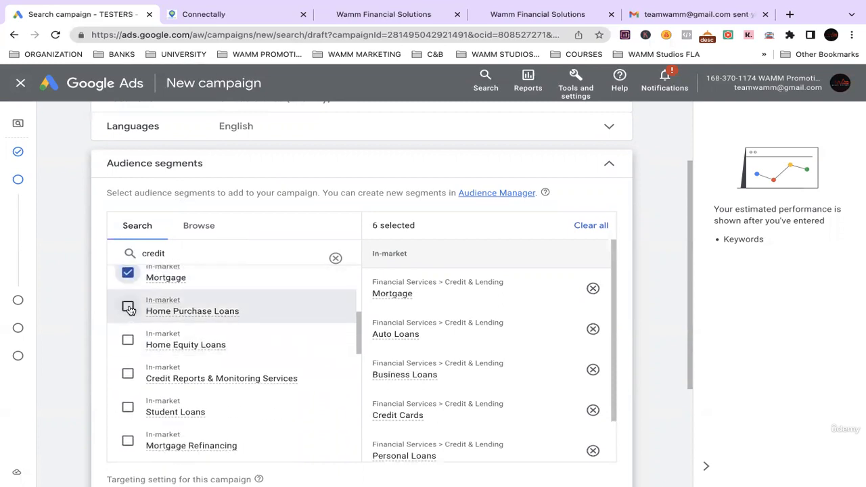
click(128, 308)
click(128, 340)
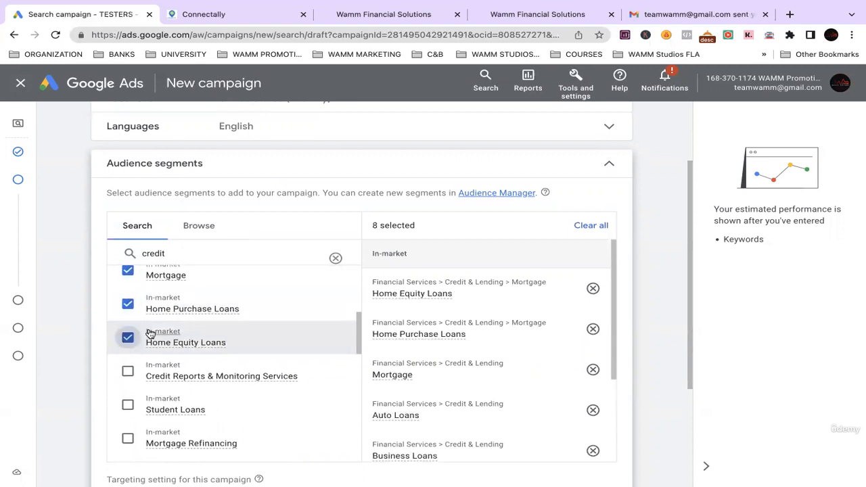
Add the in-market segments Student Loans and Mortgage Refinancing to the campaign's audience
scroll(135, 338, down, 1)
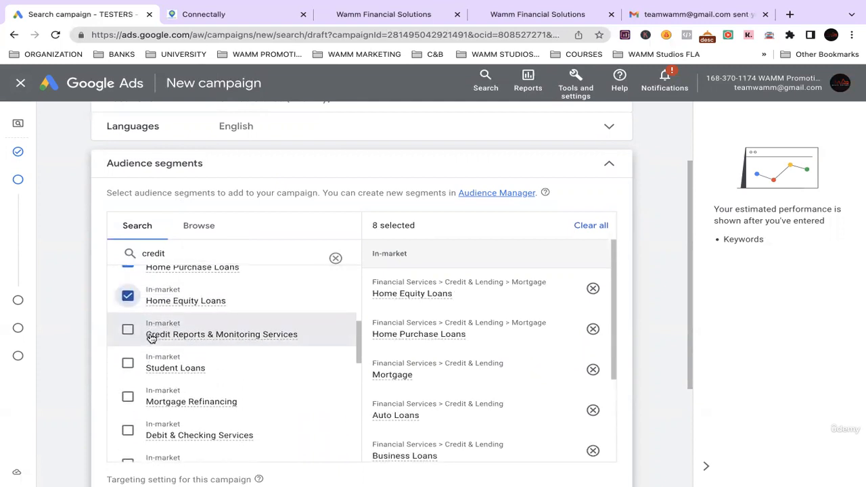
click(128, 360)
scroll(145, 354, down, 1)
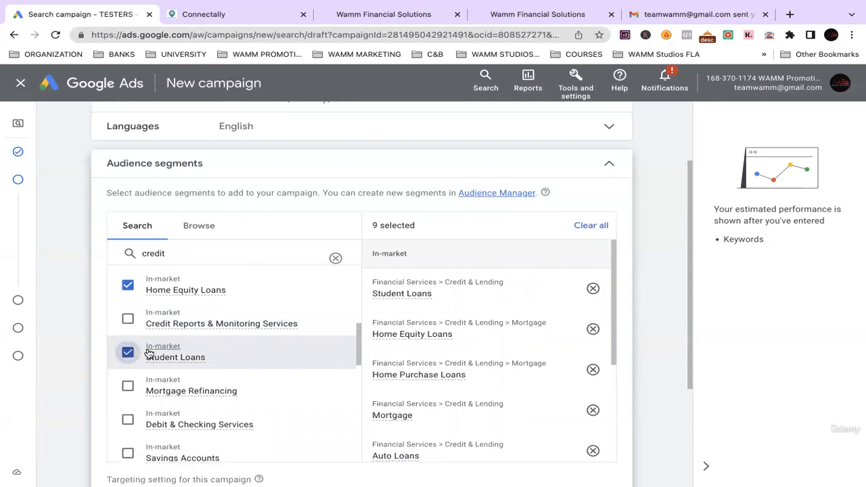
scroll(205, 333, down, 1)
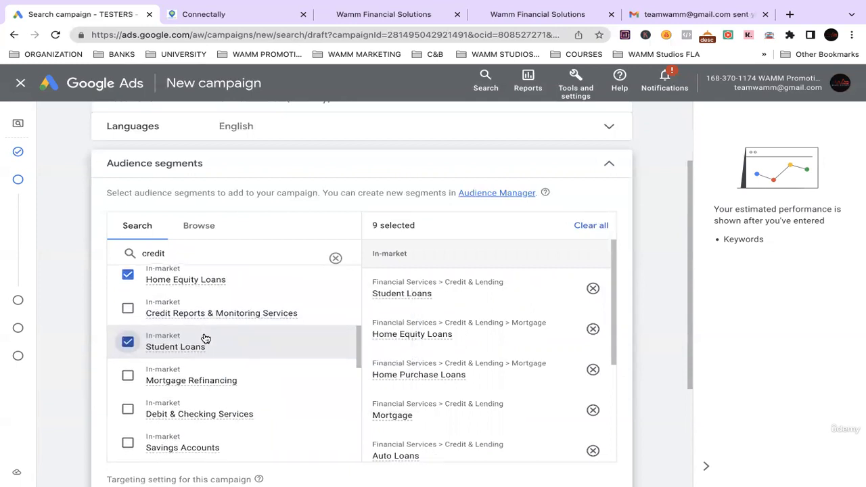
click(128, 366)
Review the remaining in-market, affinity and demographic segments, the targeting setting and the list of selected audience segments
scroll(218, 356, down, 3)
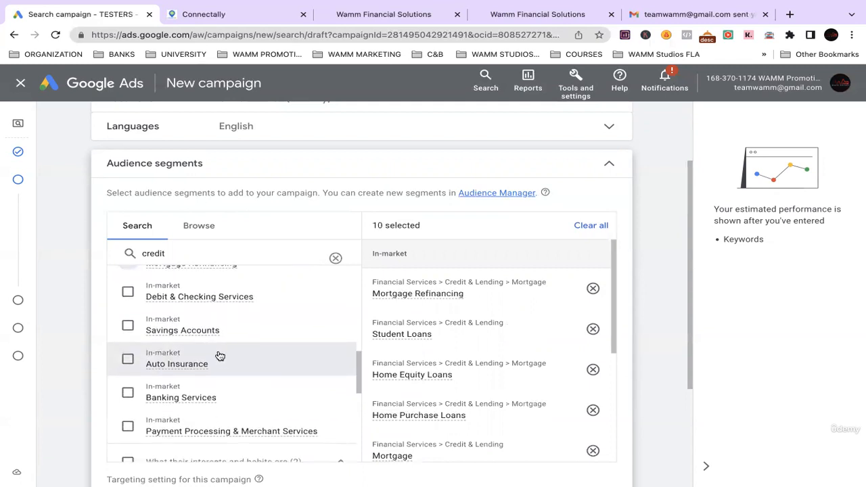
scroll(199, 317, down, 1)
scroll(178, 332, down, 3)
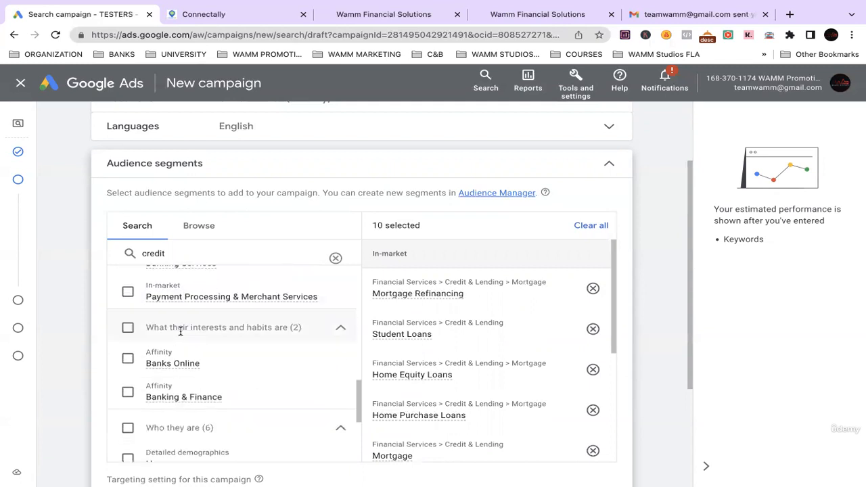
scroll(201, 328, down, 3)
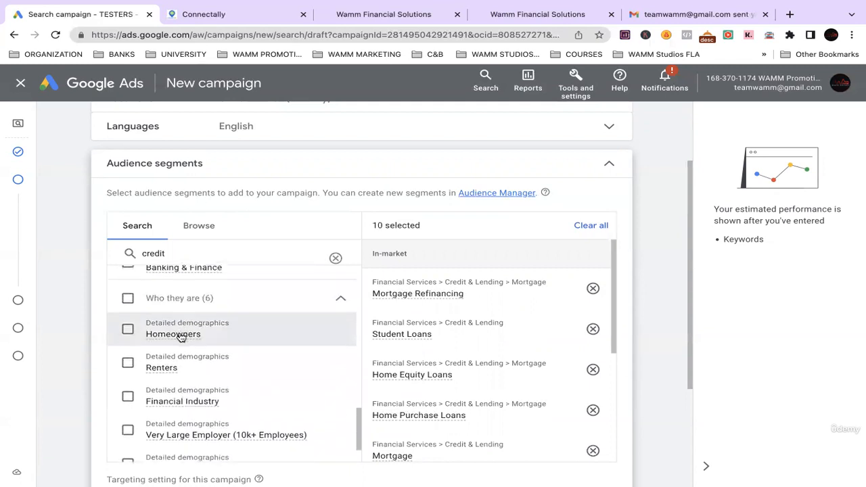
scroll(636, 248, down, 3)
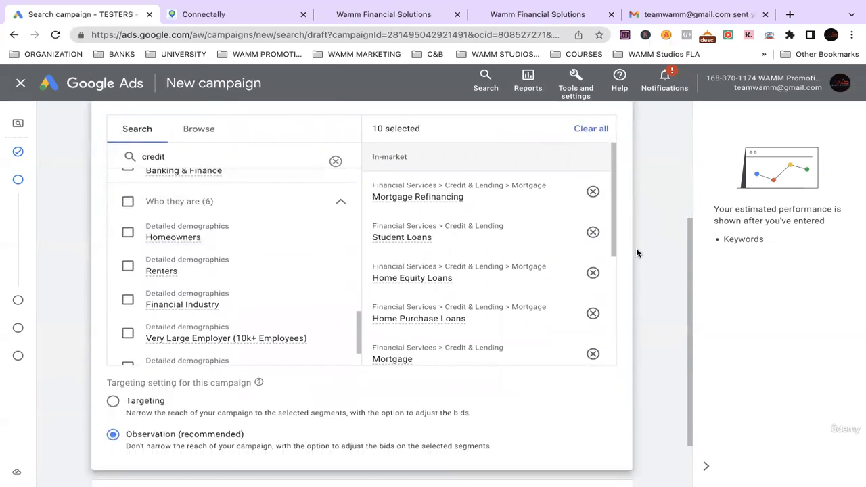
scroll(311, 183, up, 5)
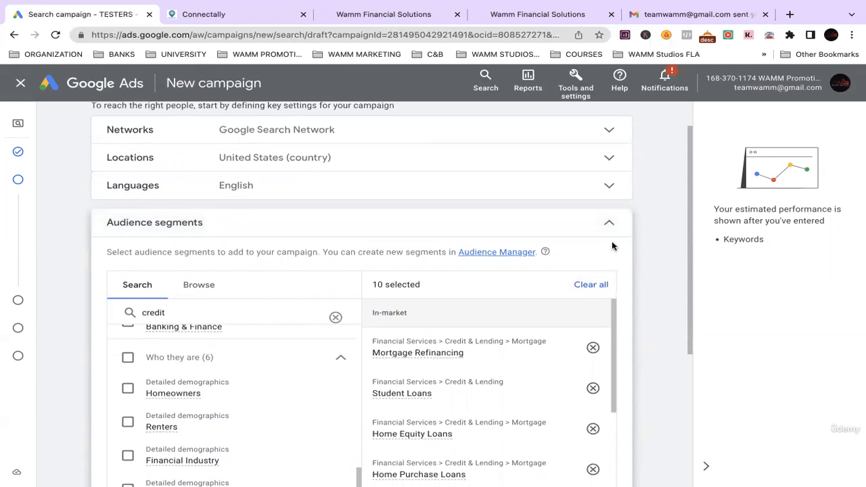
scroll(609, 258, down, 2)
scroll(575, 291, down, 2)
scroll(629, 383, down, 1)
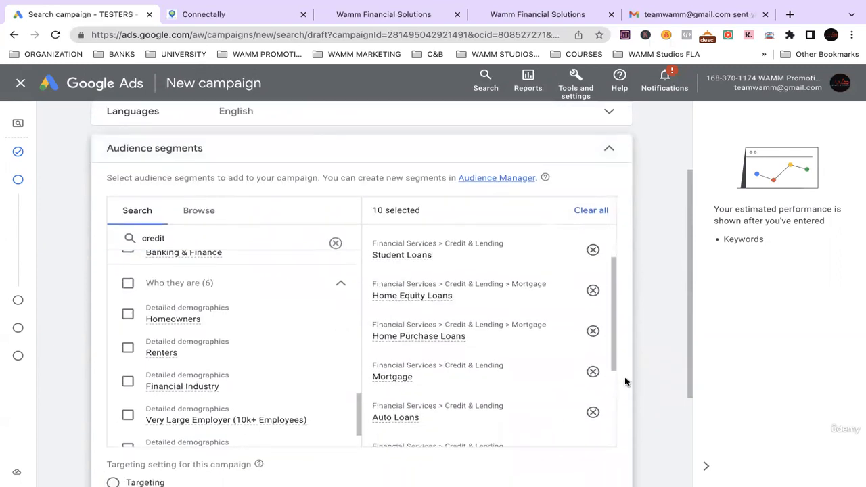
Collapse the Audience segments section of the campaign settings
click(603, 133)
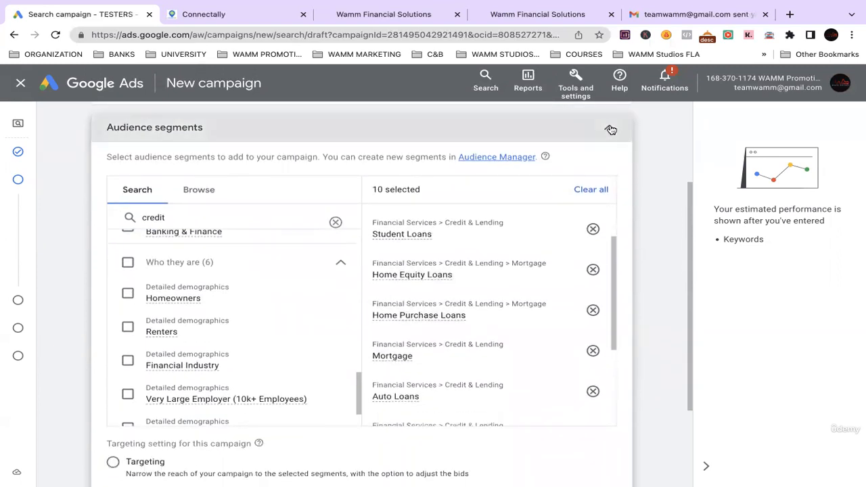
scroll(610, 146, up, 2)
scroll(610, 151, up, 1)
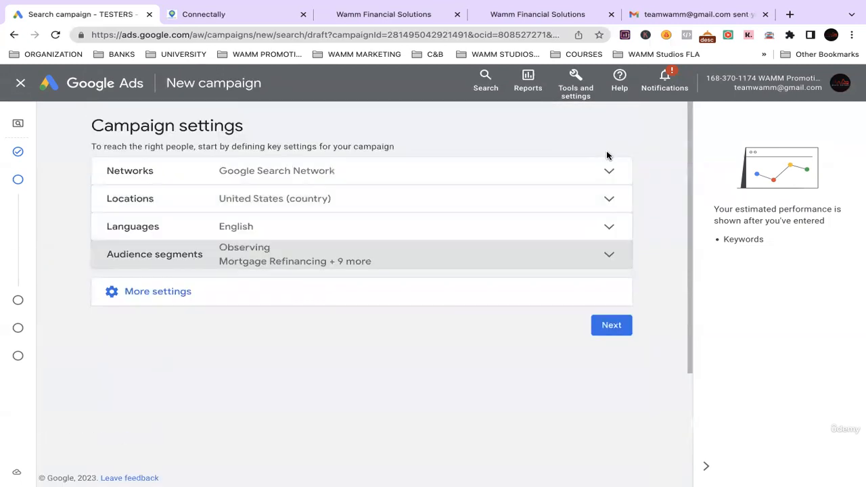
Expand the additional campaign settings to check them, and continue to the Keywords and ads stage
click(155, 294)
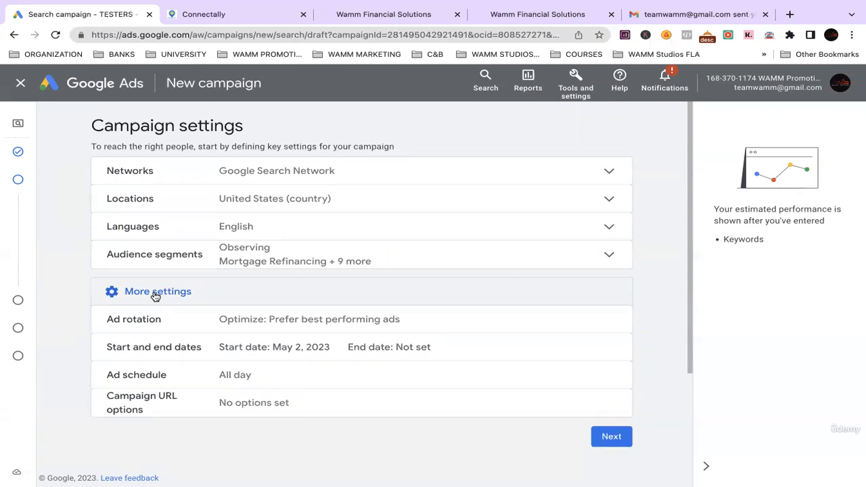
scroll(569, 315, down, 3)
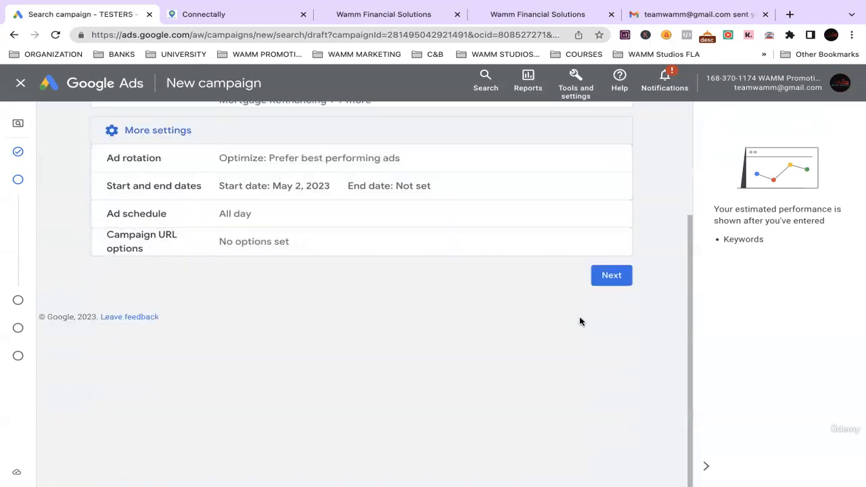
click(613, 276)
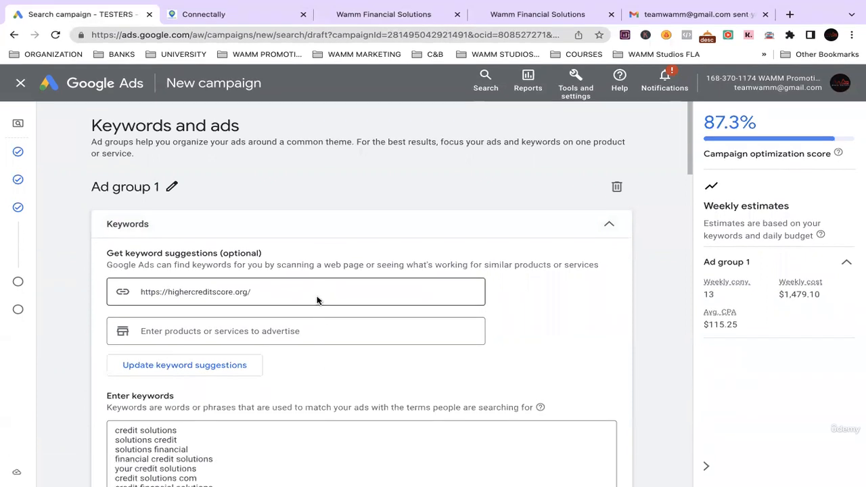
scroll(318, 311, down, 2)
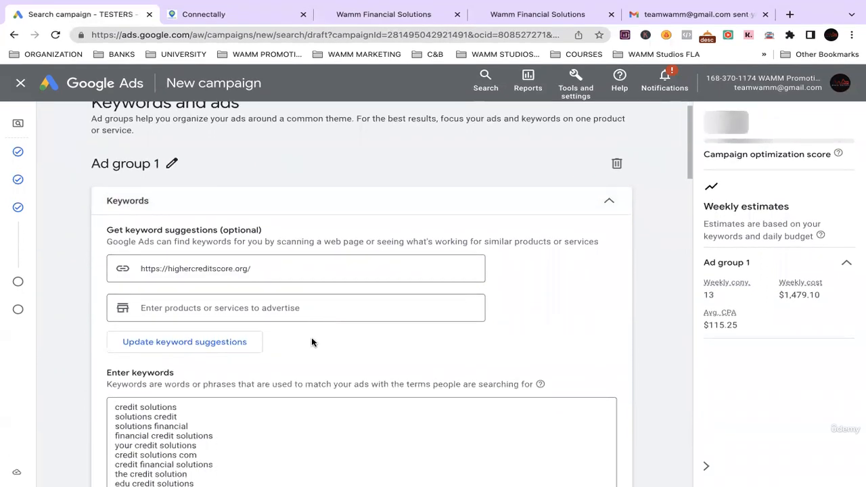